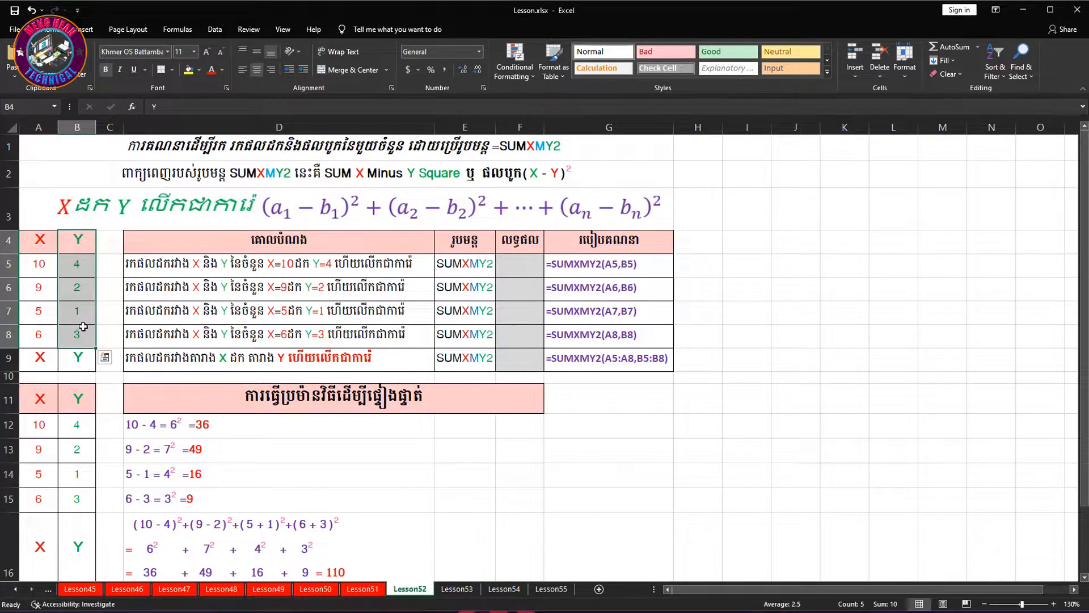
Examine the X and Y values, the columns of the exercise table, and the worked verification table starting in row 11
left_click(43, 270)
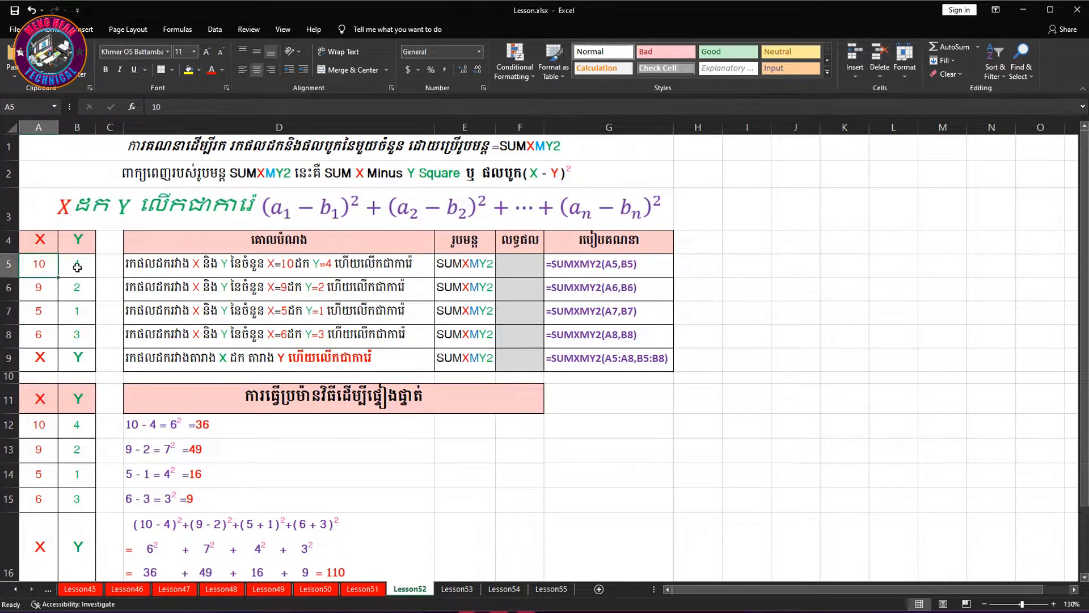
left_click(77, 267)
left_click_drag(244, 237, 258, 363)
left_click_drag(457, 241, 486, 354)
left_click_drag(520, 242, 524, 358)
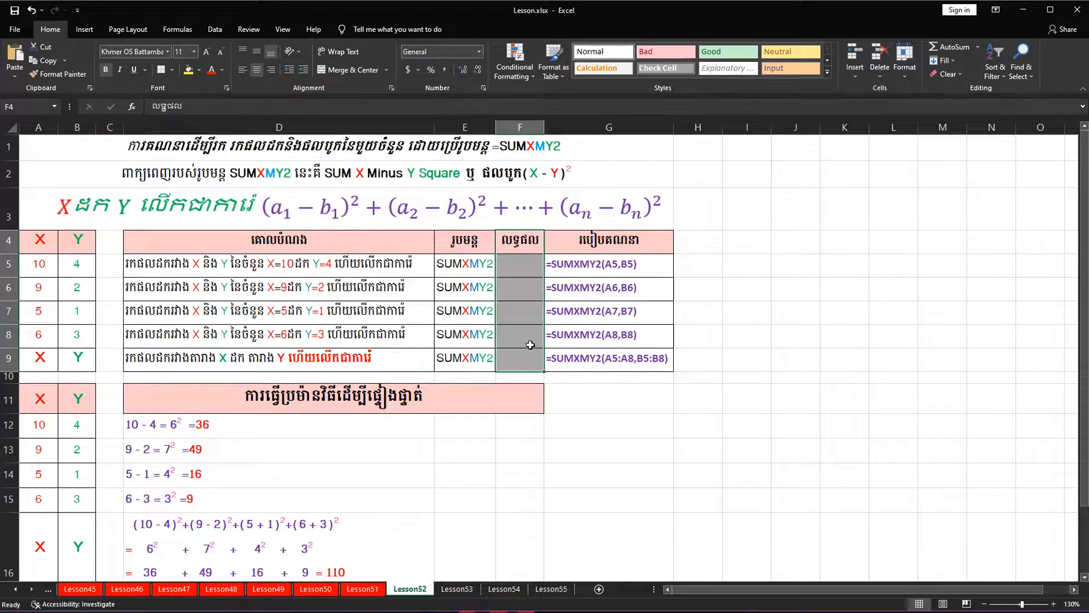
left_click_drag(590, 239, 593, 353)
left_click_drag(43, 407, 351, 546)
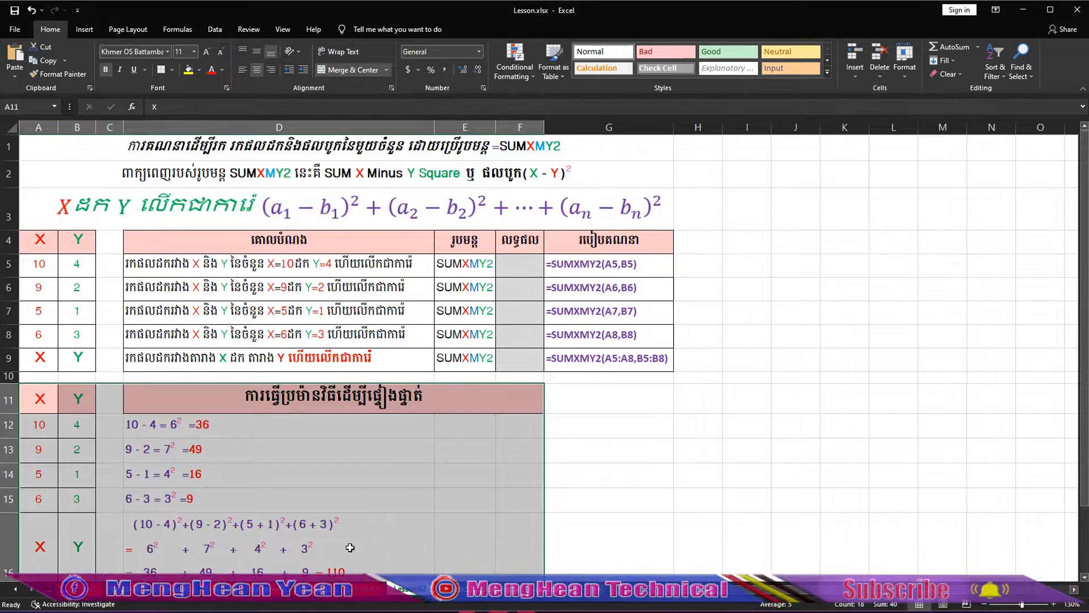
Enter =SUMXMY2(A5,B5) in cell F5, and check the result against the source values in A5 and B5
left_click(525, 268)
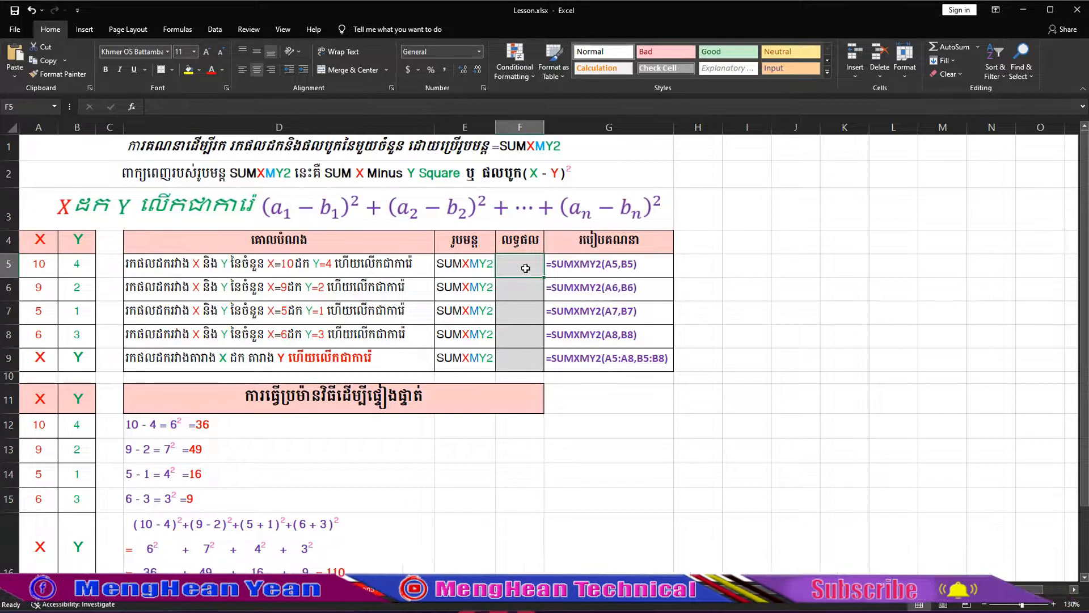
type("=sumxm")
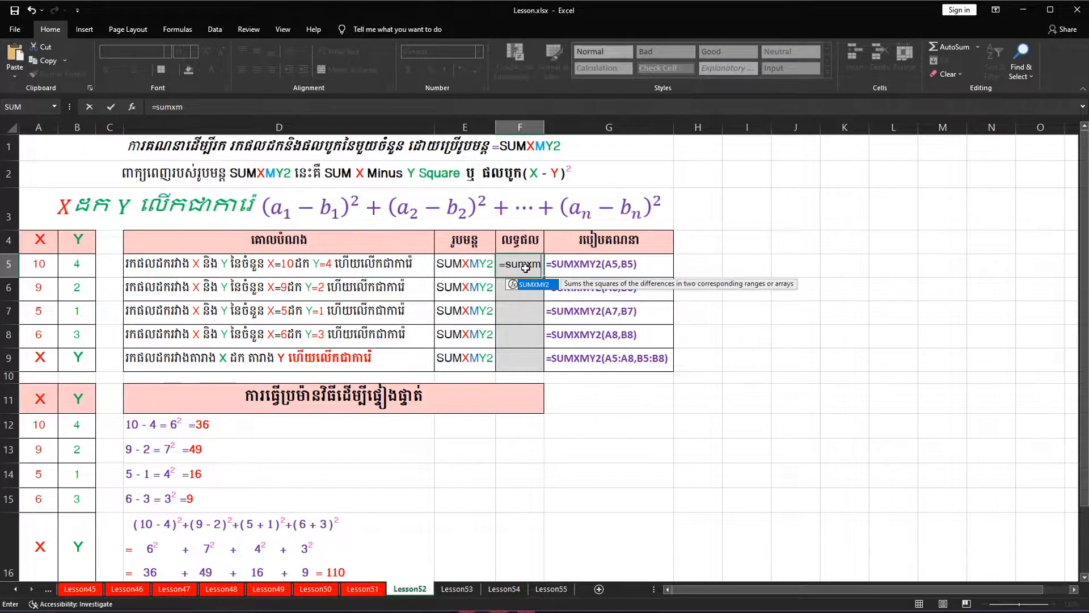
key("Tab")
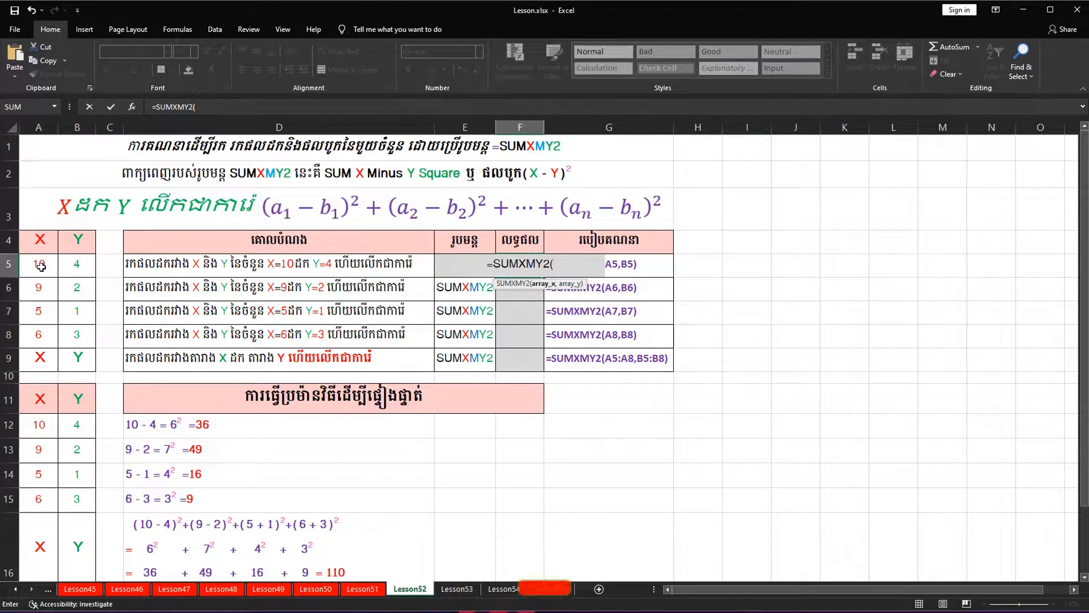
left_click(41, 265)
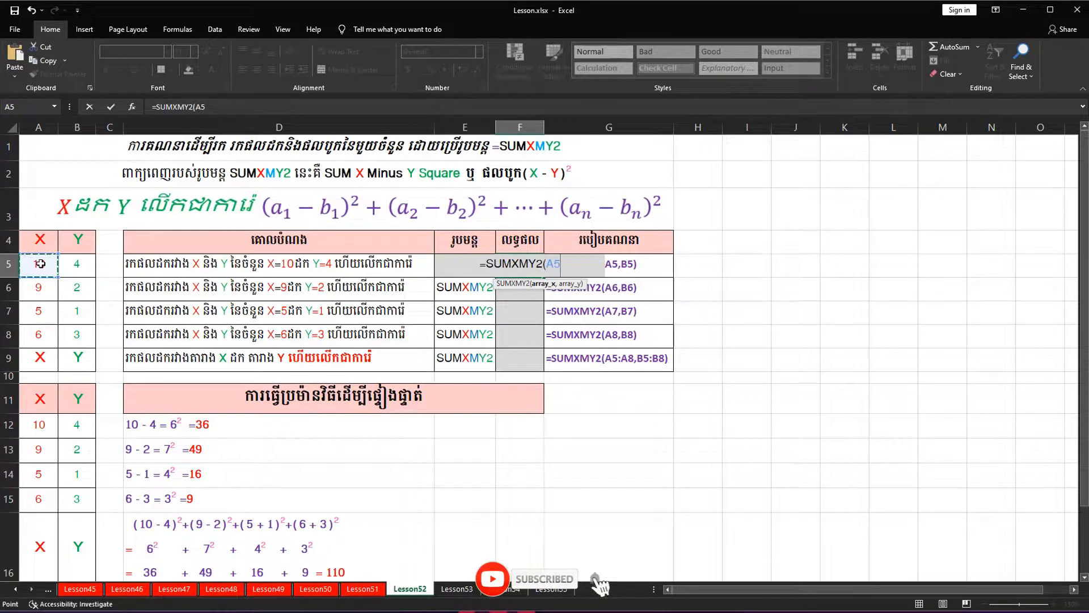
type(",")
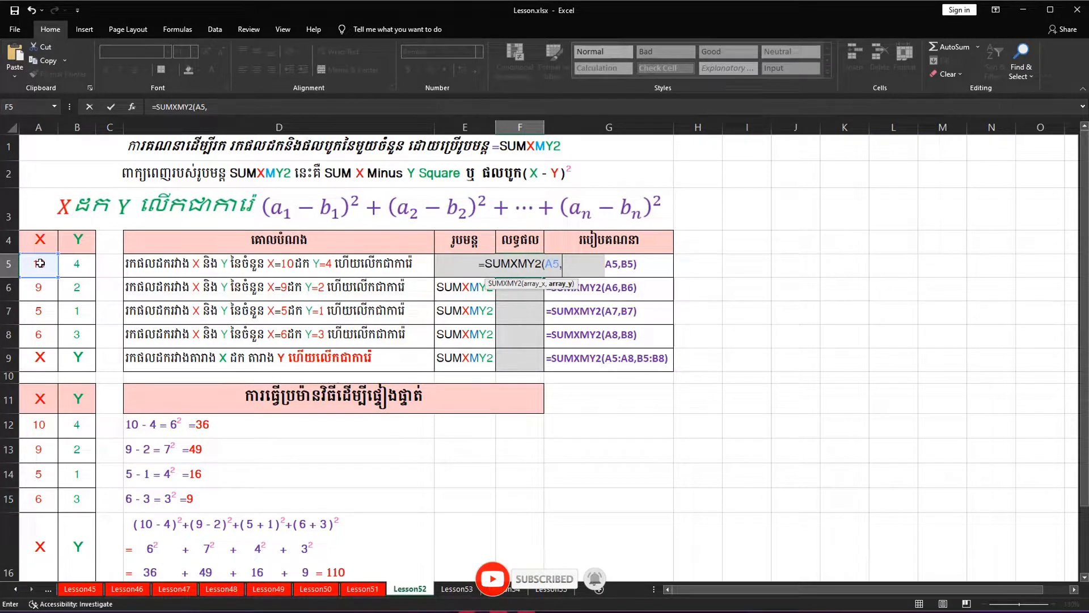
left_click(82, 264)
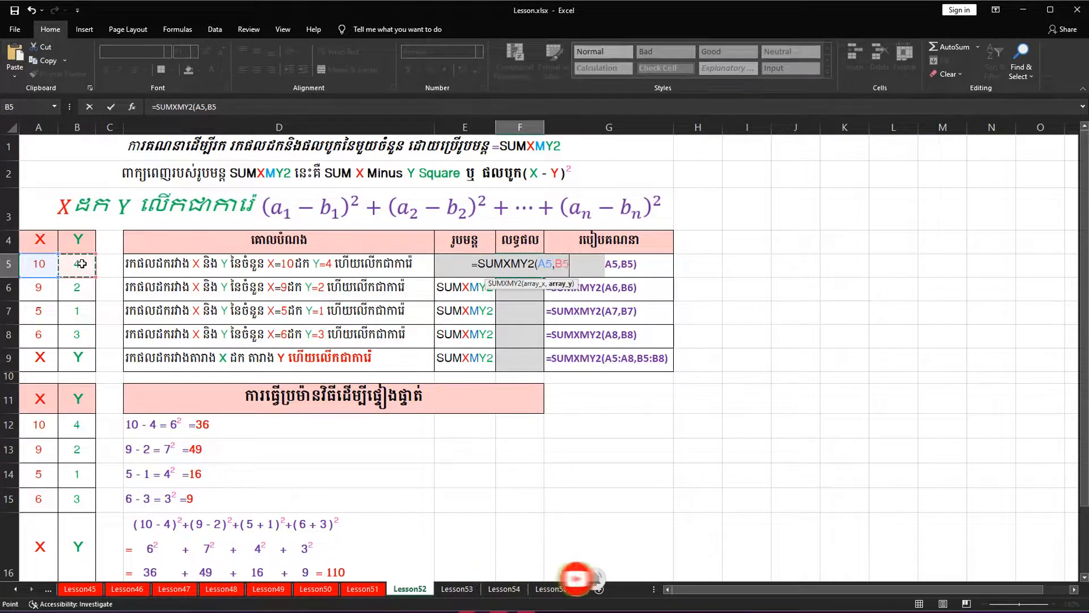
type(")")
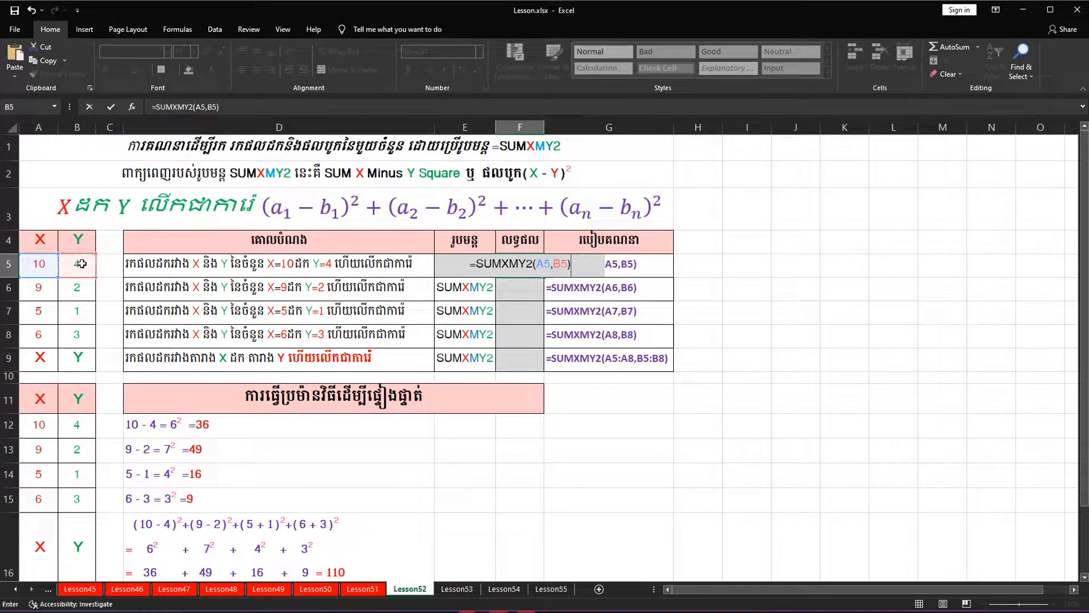
key("Return")
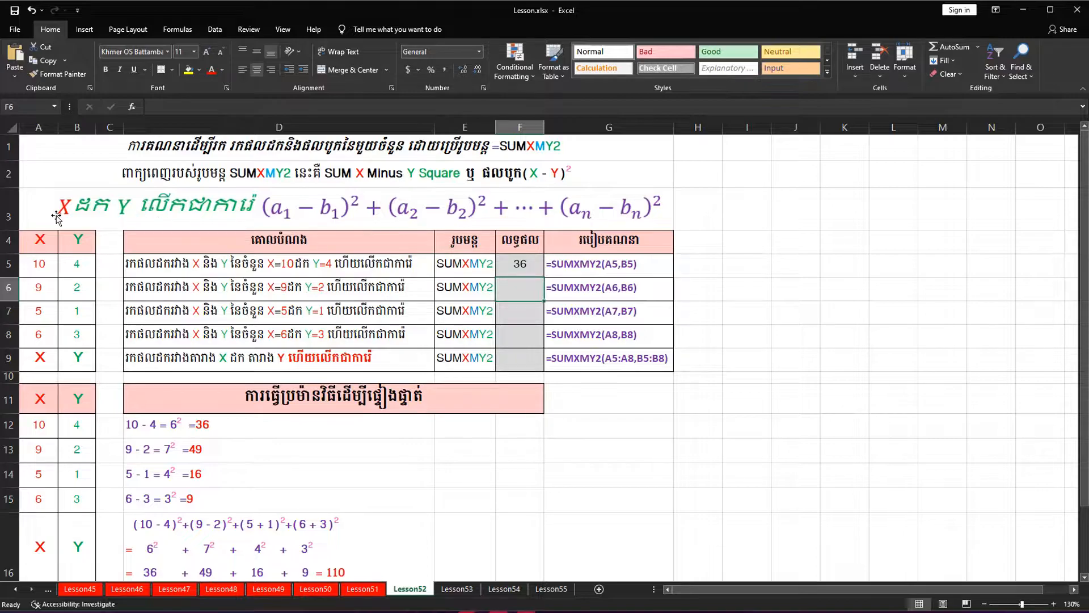
left_click(38, 265)
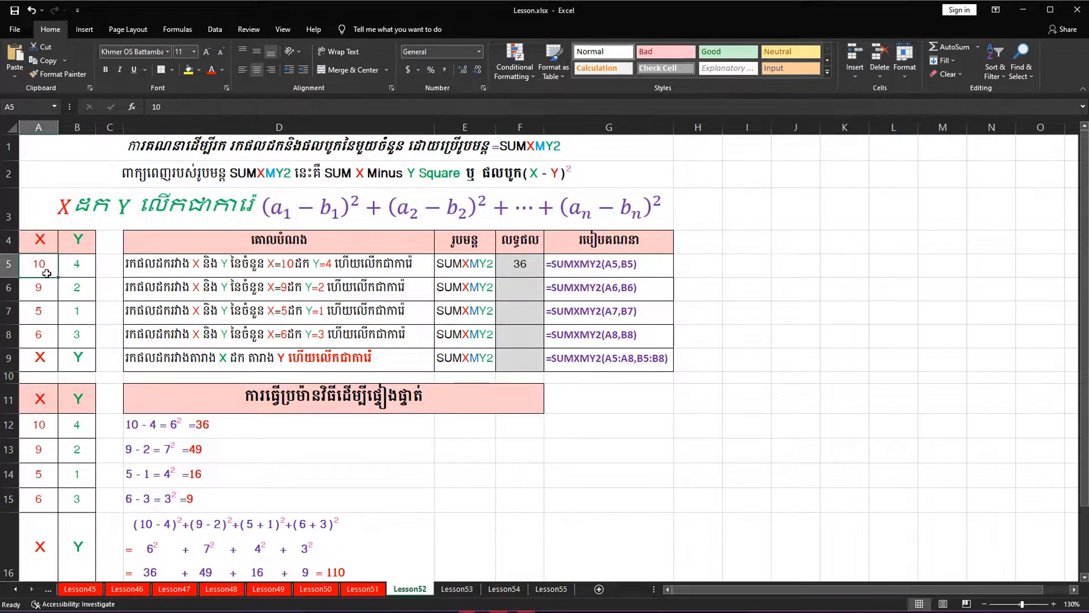
left_click(84, 264)
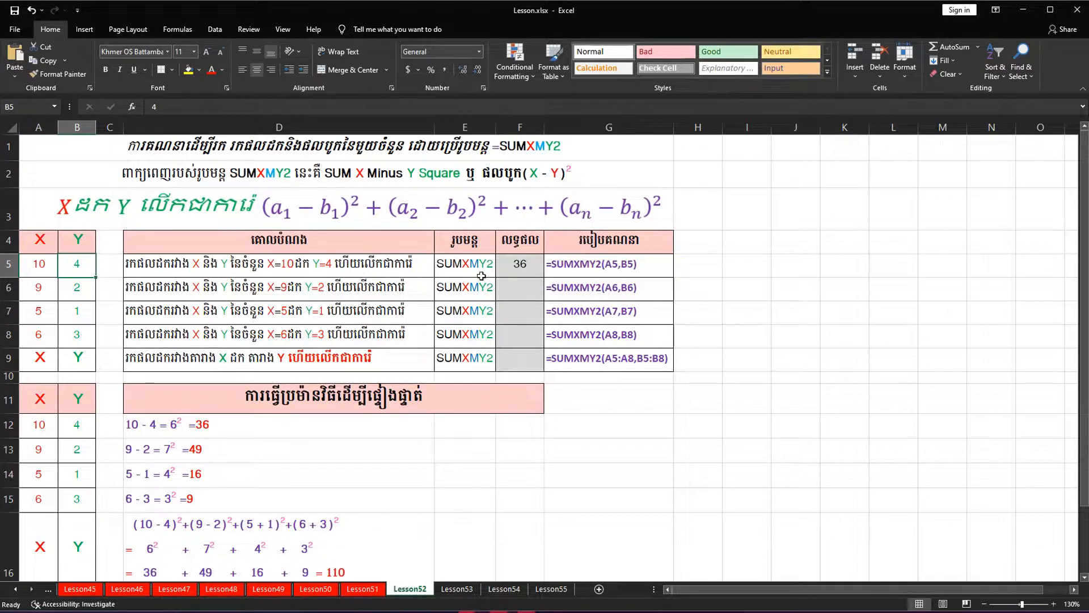
left_click(513, 264)
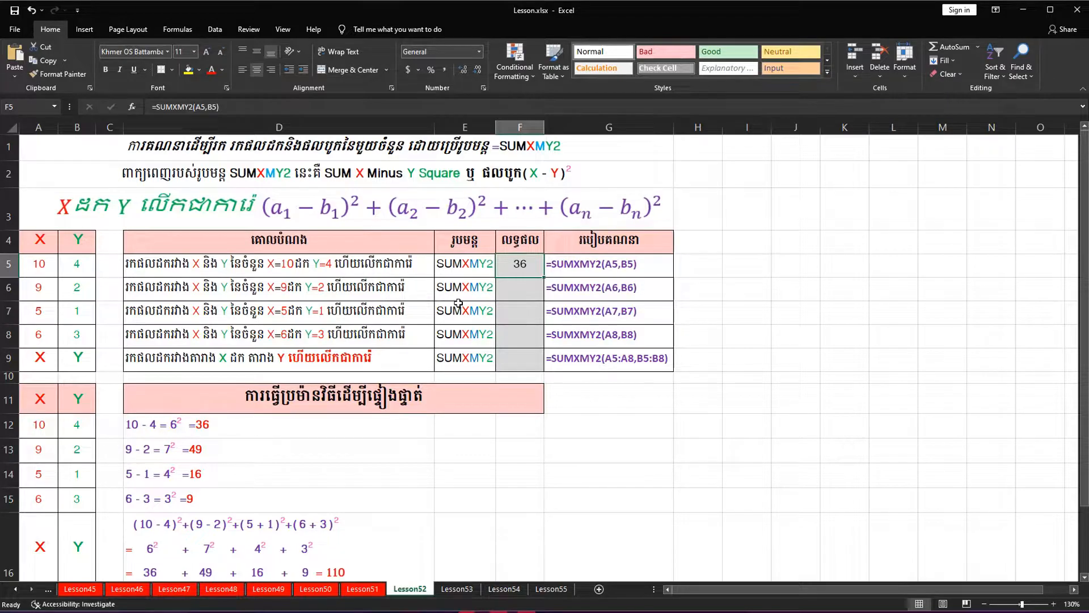
Enter =SUMXMY2(A6,B6) in cell F6 to calculate the squared difference for the second X and Y pair
key("Down")
left_click(9, 288)
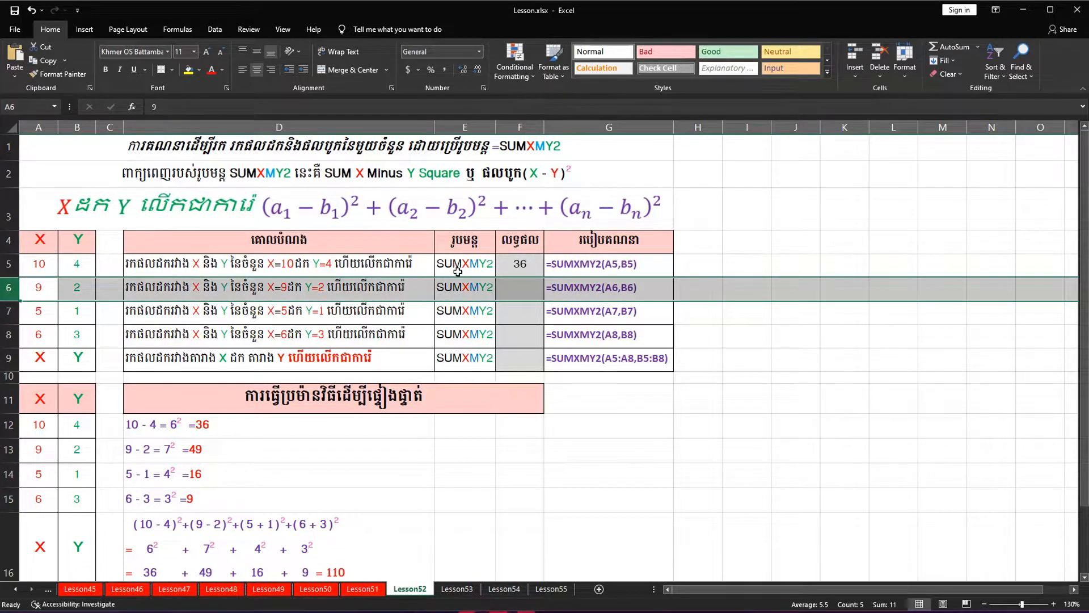
left_click(511, 288)
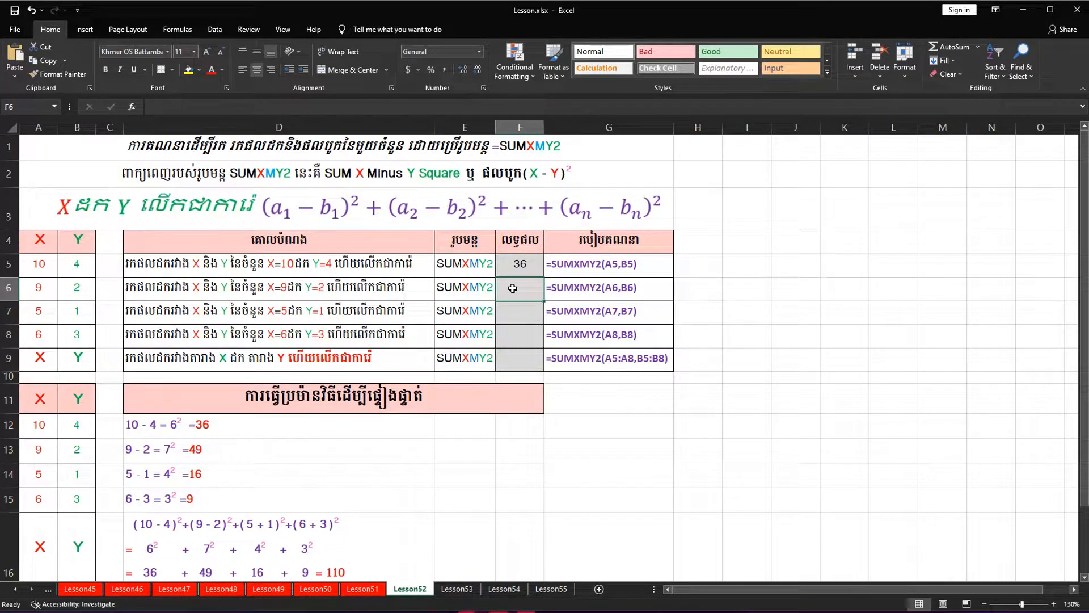
type("=SUMXMY2(")
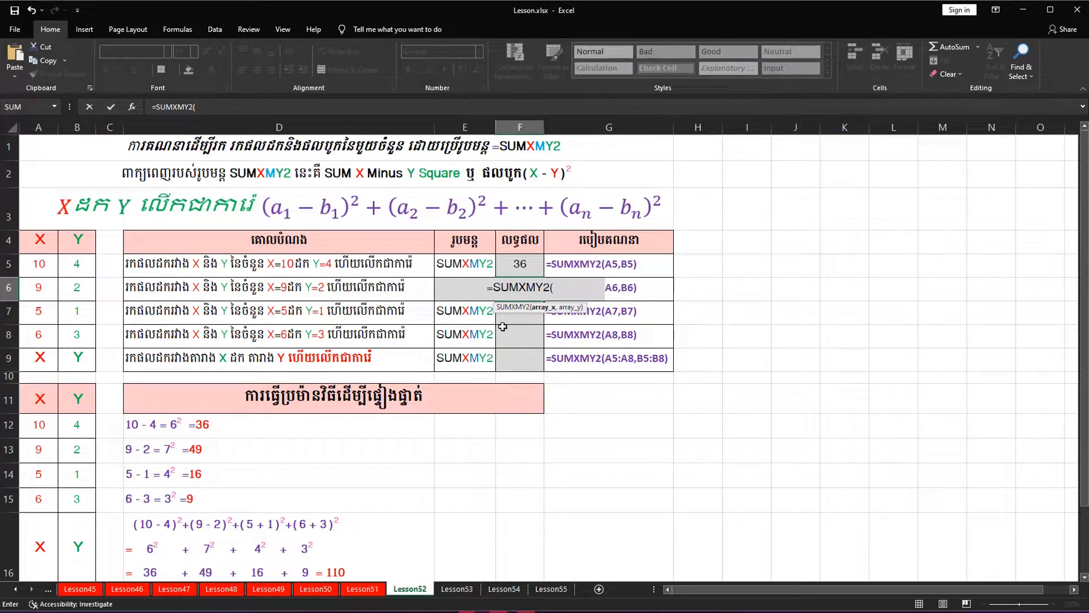
left_click(38, 290)
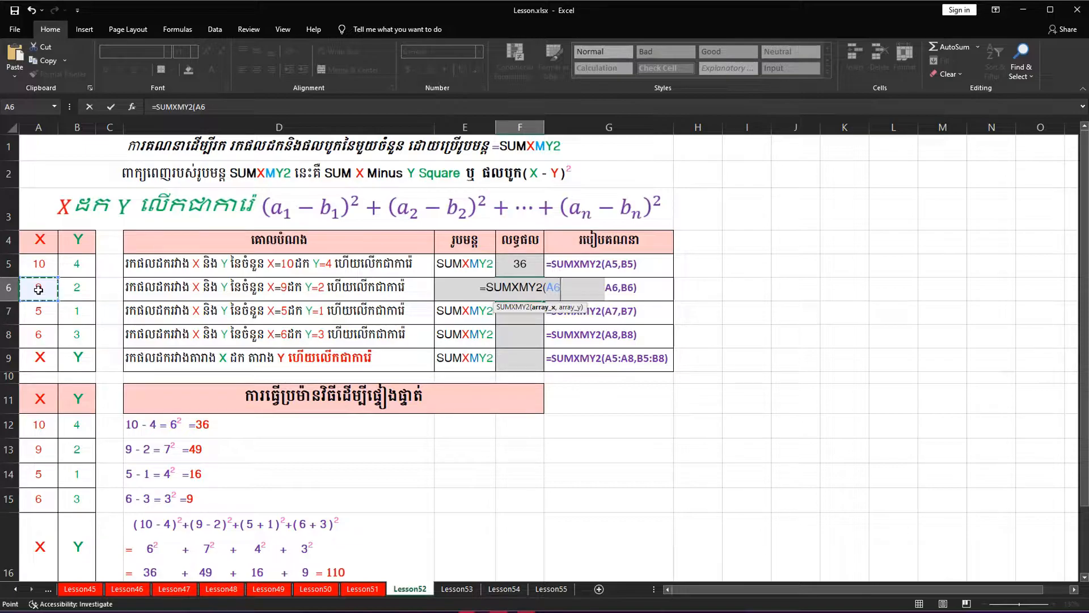
type(",")
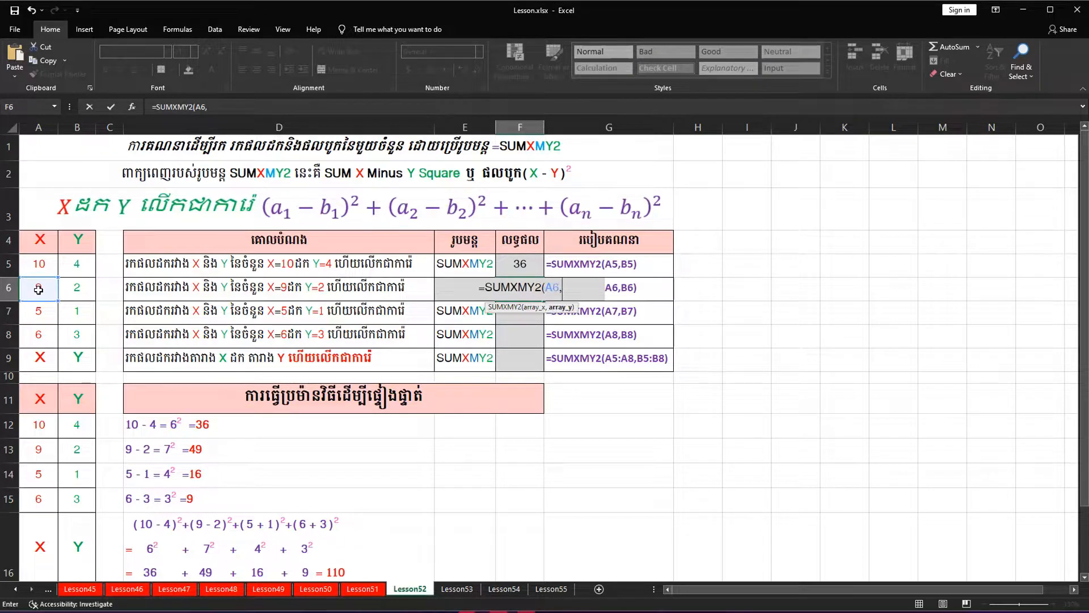
left_click(77, 291)
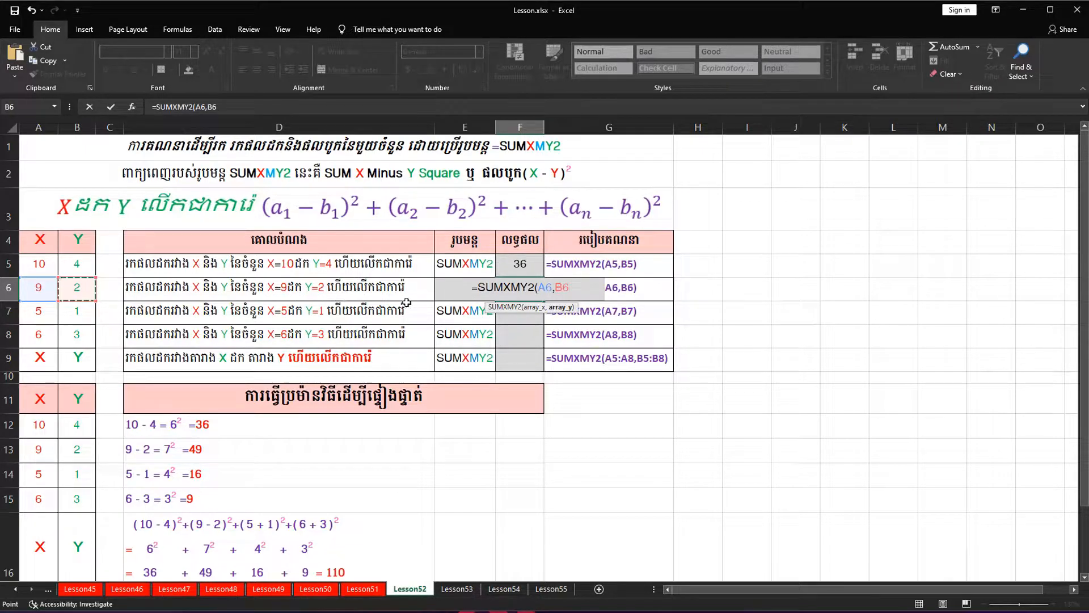
type(")")
key("Return")
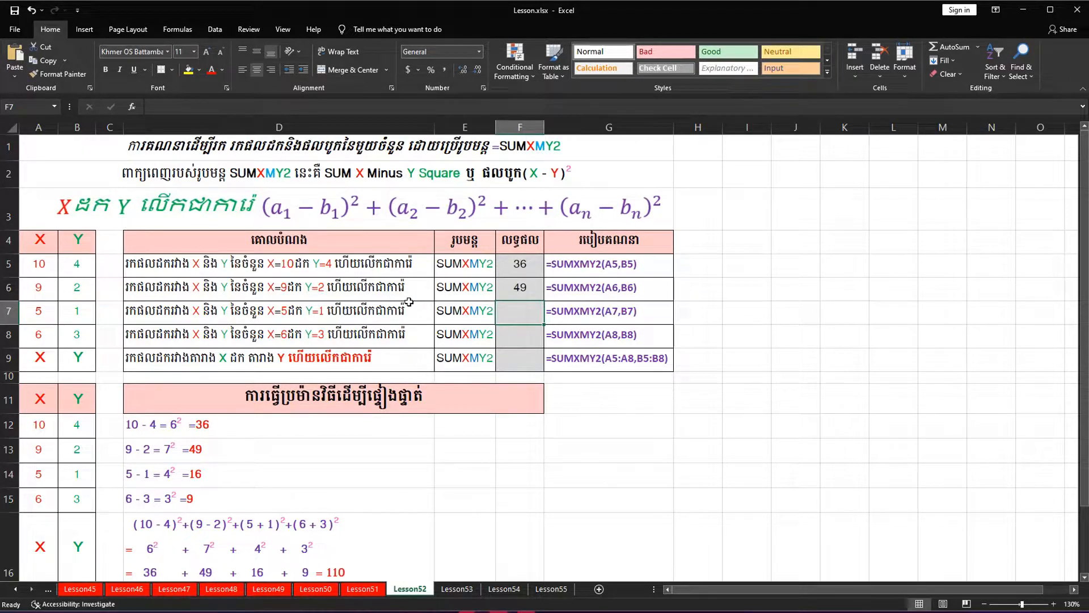
Calculate the squared difference of the third X and Y pair with =SUMXMY2(A7,B7) in cell F7
left_click(9, 311)
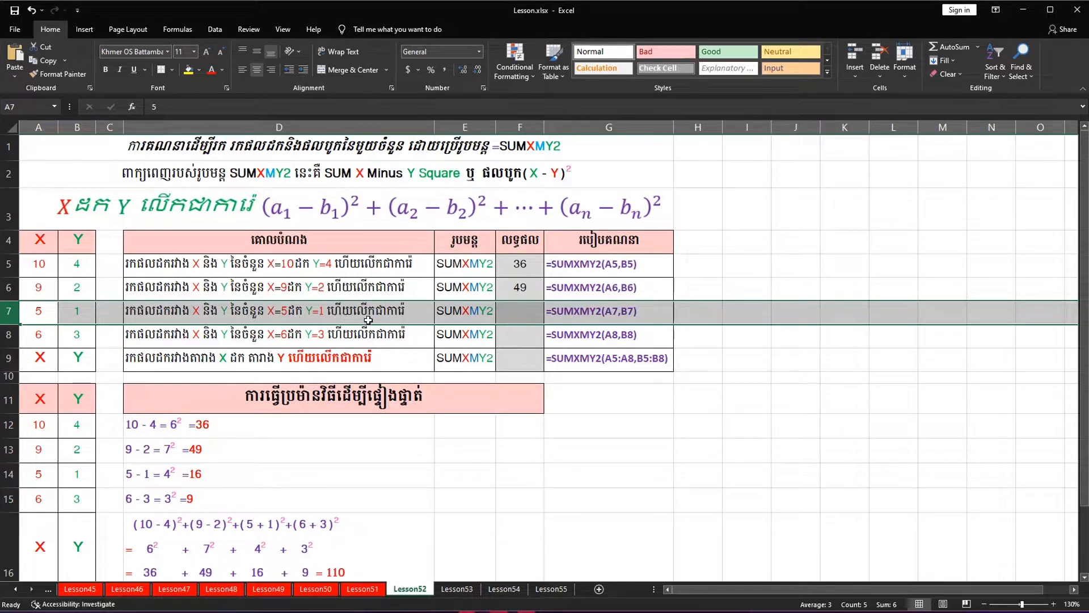
left_click(531, 314)
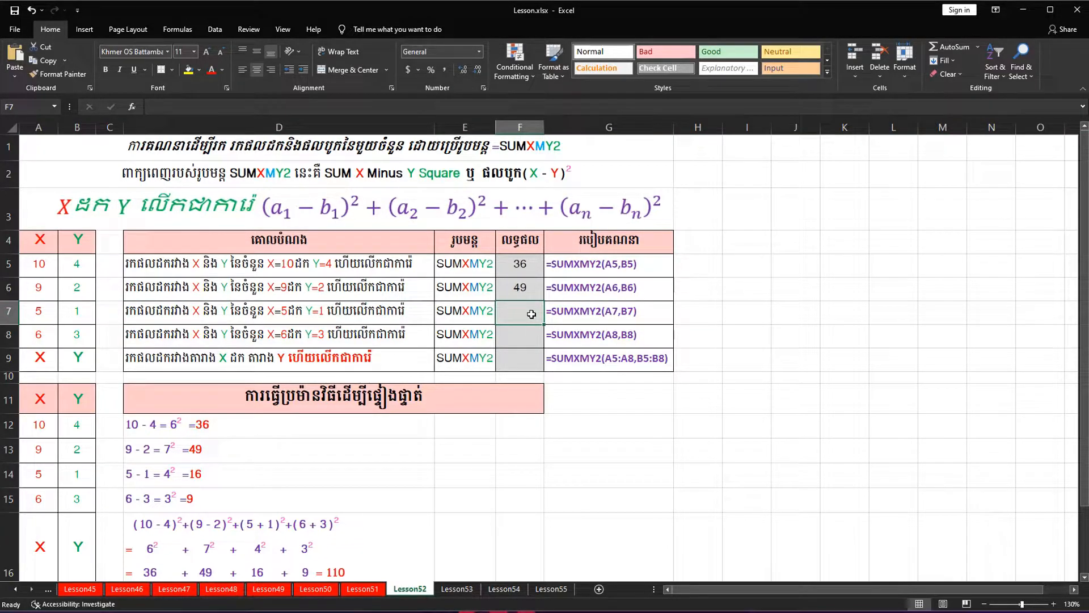
type("=sumxm")
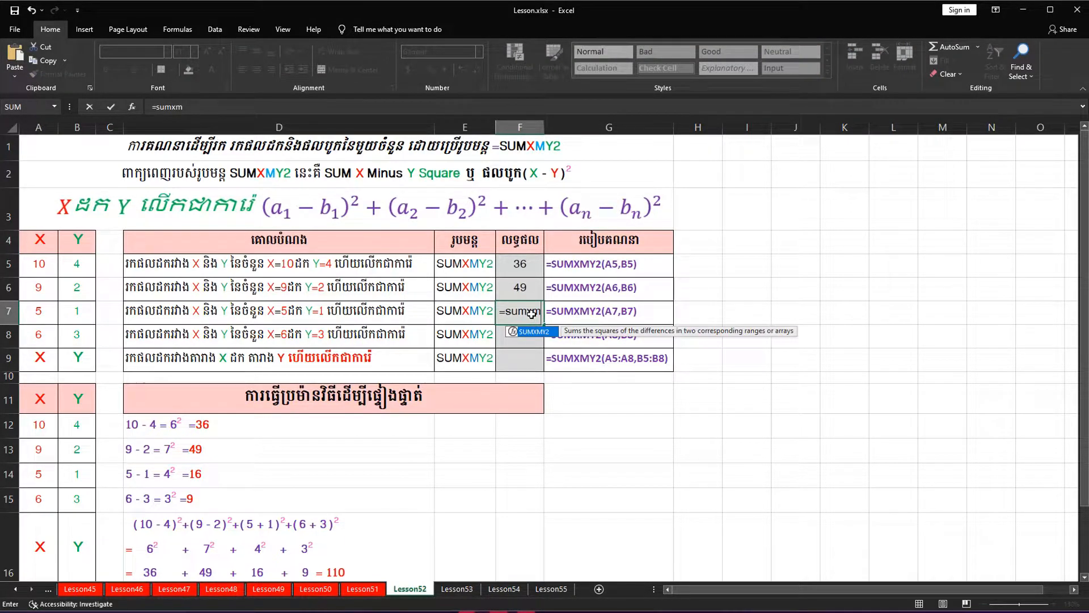
key("Tab")
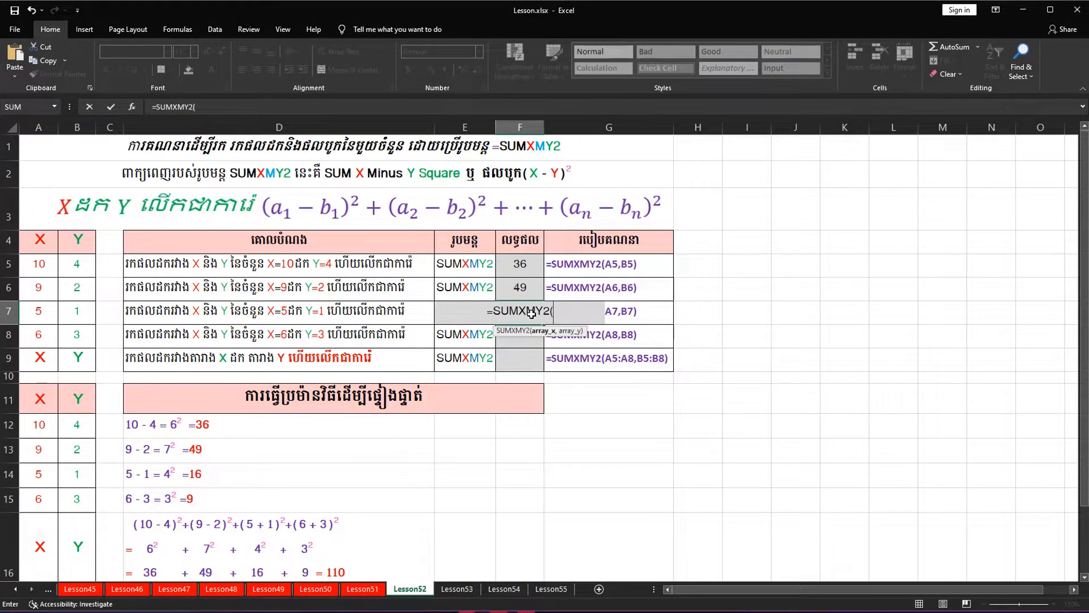
left_click(38, 314)
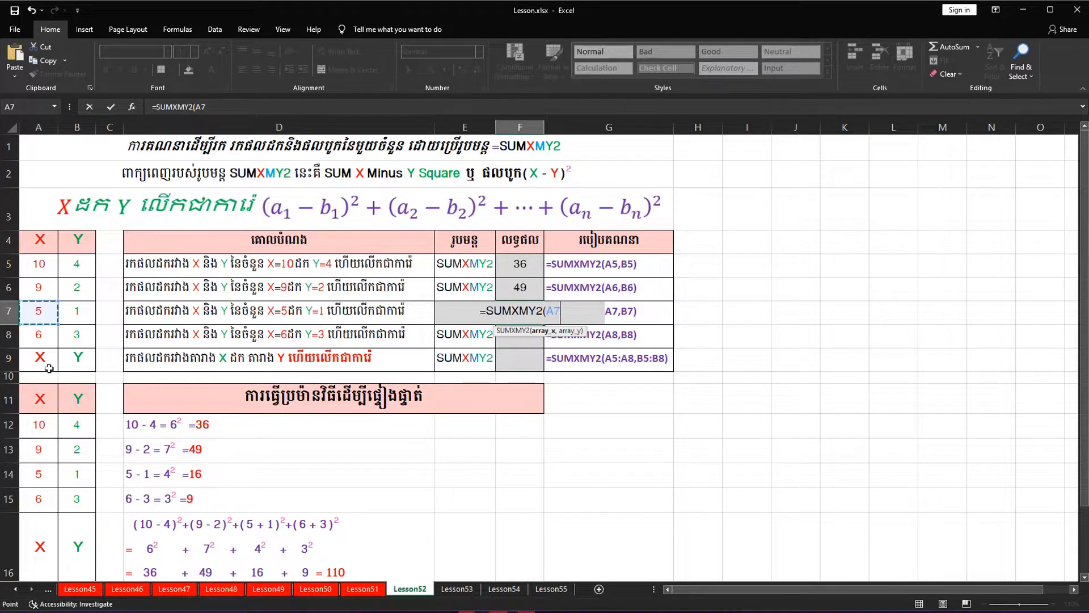
type(",")
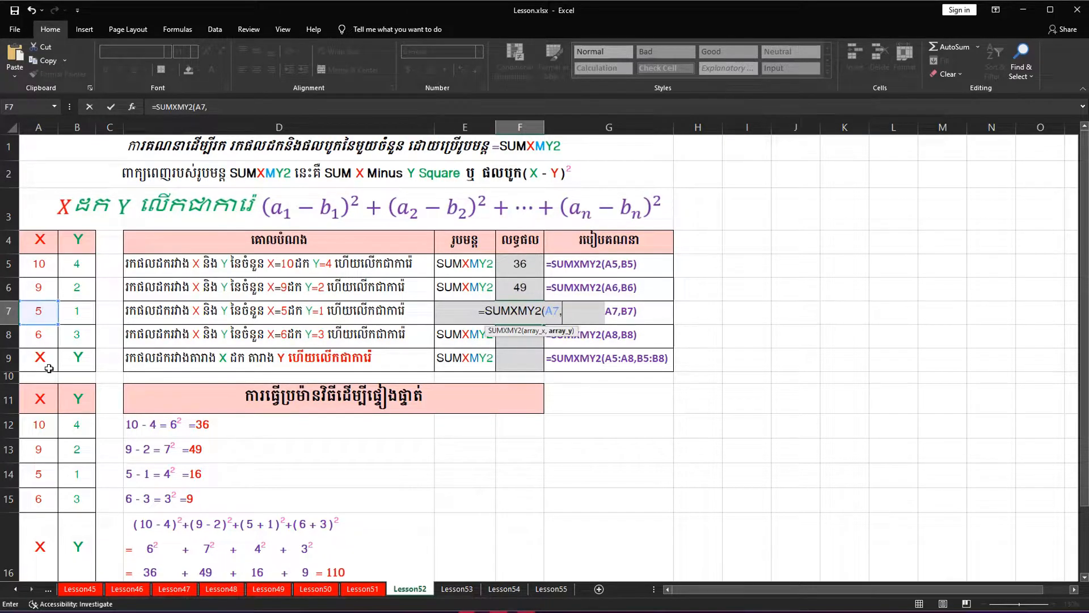
left_click(77, 312)
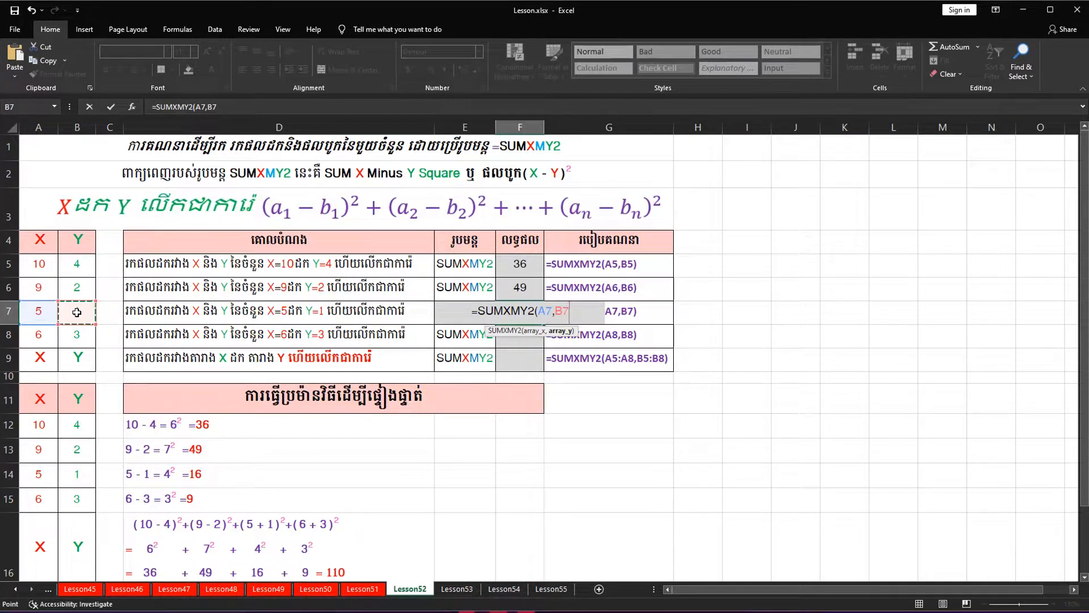
type(")")
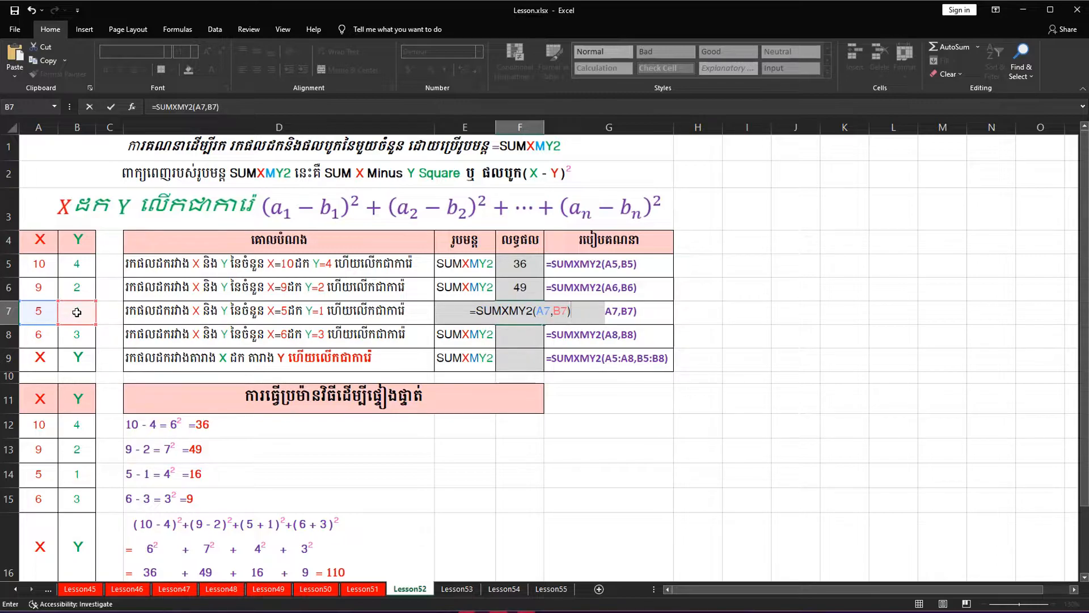
key("Return")
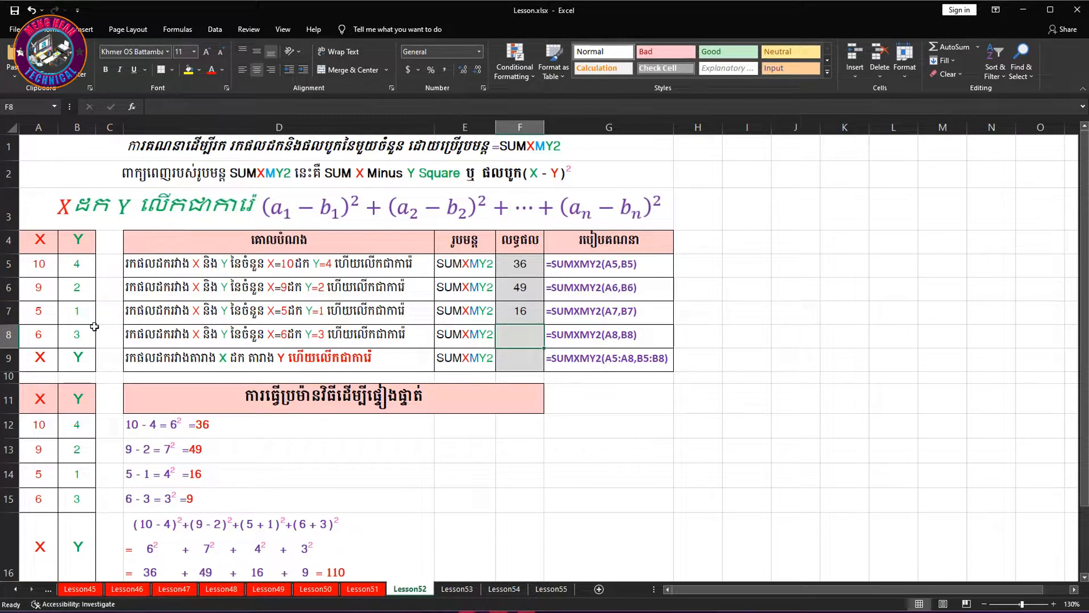
Enter =SUMXMY2(A8,B8) in cell F8 to calculate the squared difference of the fourth X and Y pair
left_click(8, 335)
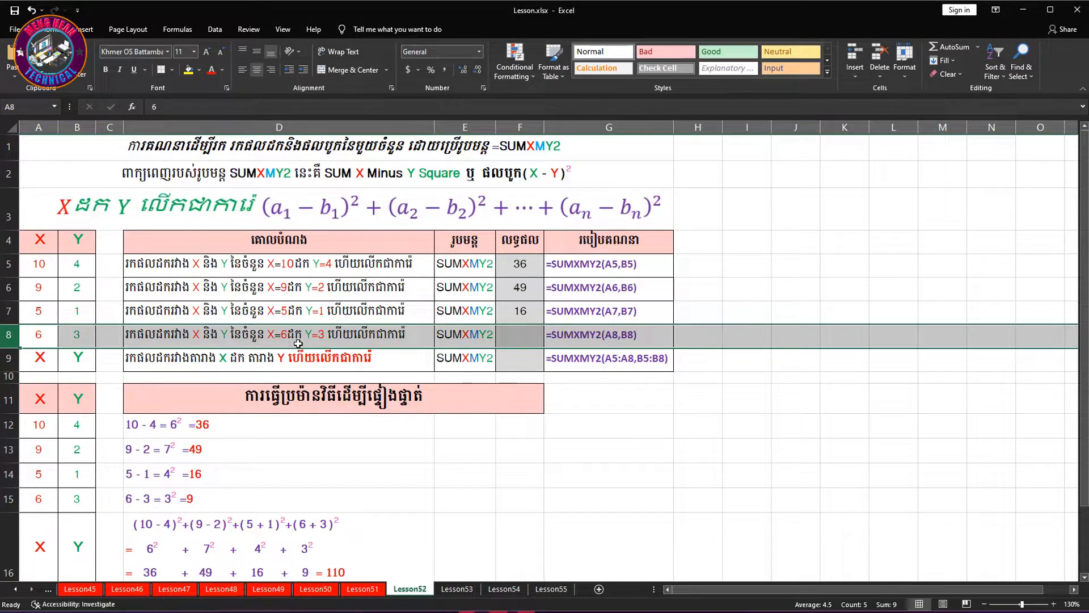
left_click(511, 334)
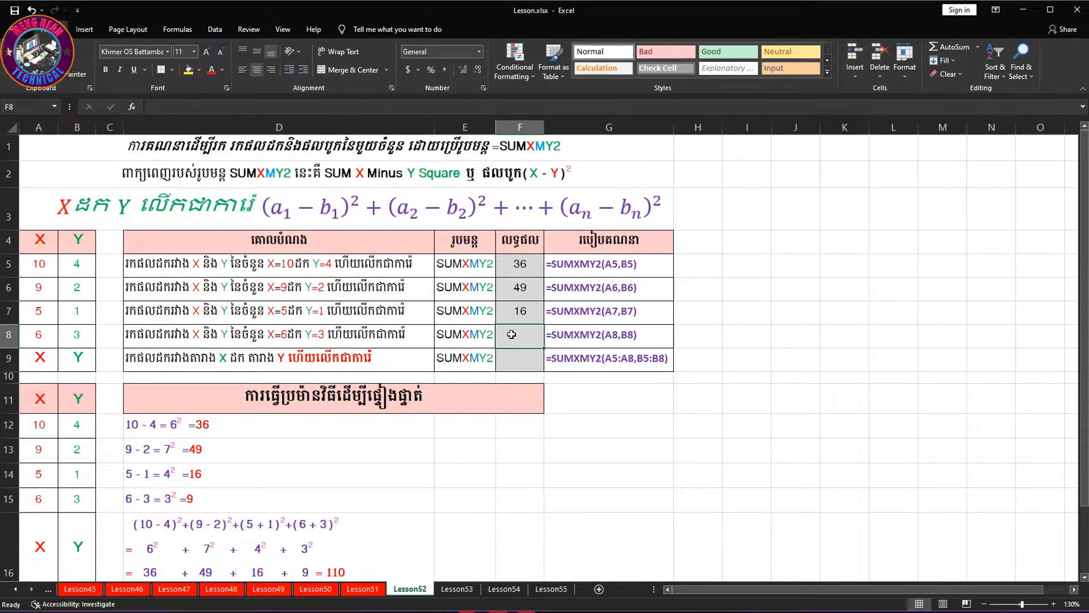
type("=sumz")
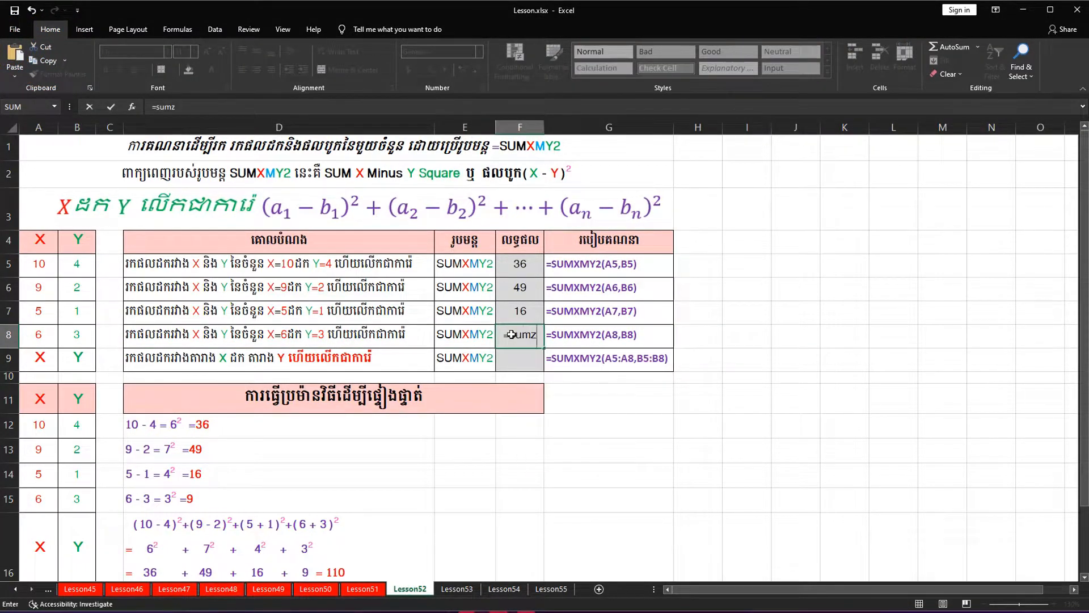
key("BackSpace")
type("xm")
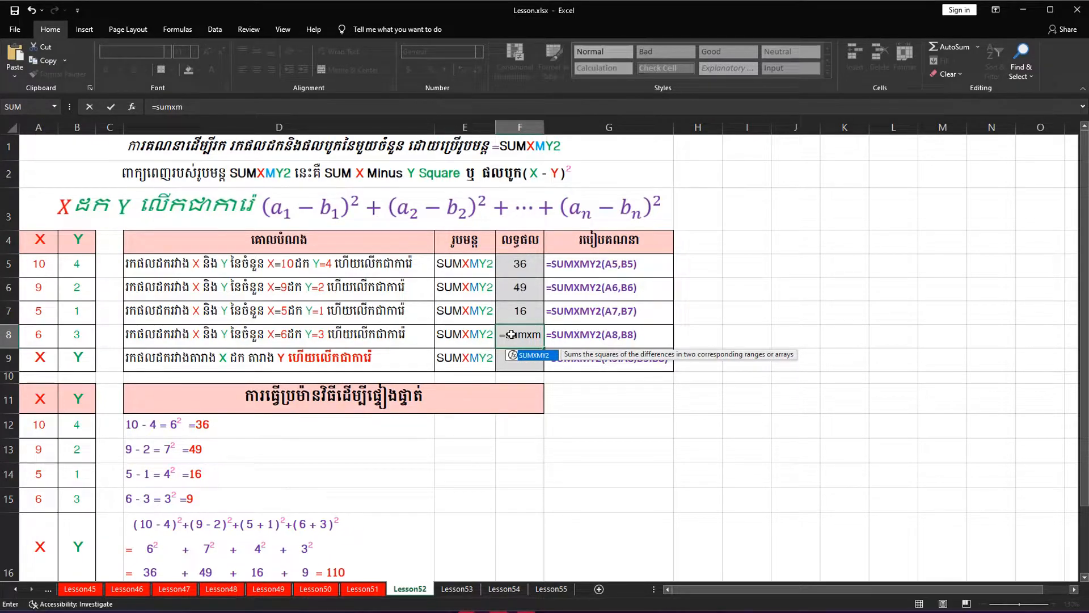
key("Tab")
left_click(40, 336)
type(",")
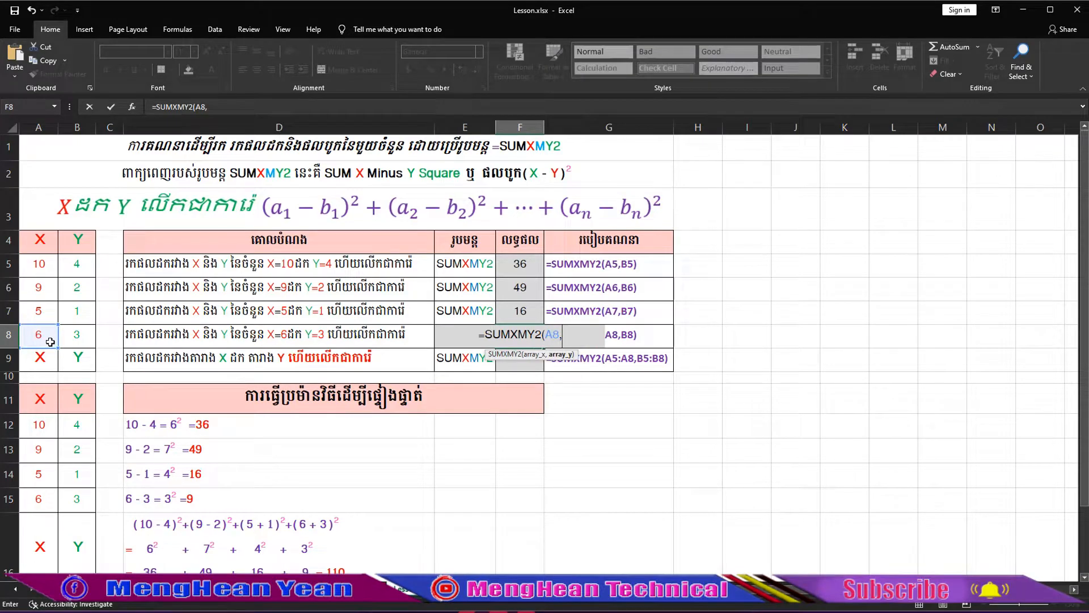
left_click(87, 341)
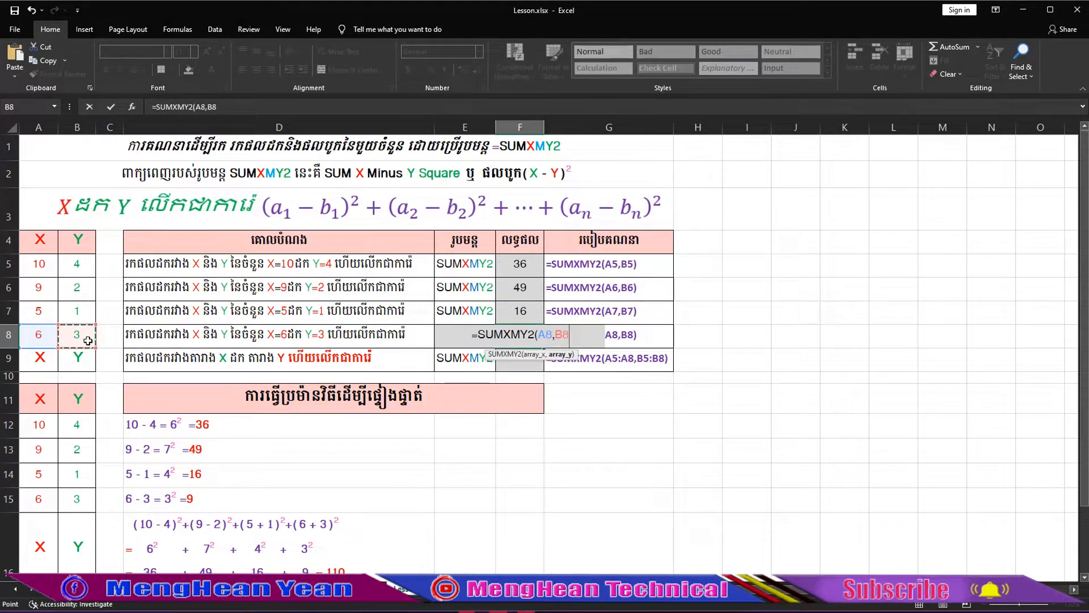
type(")")
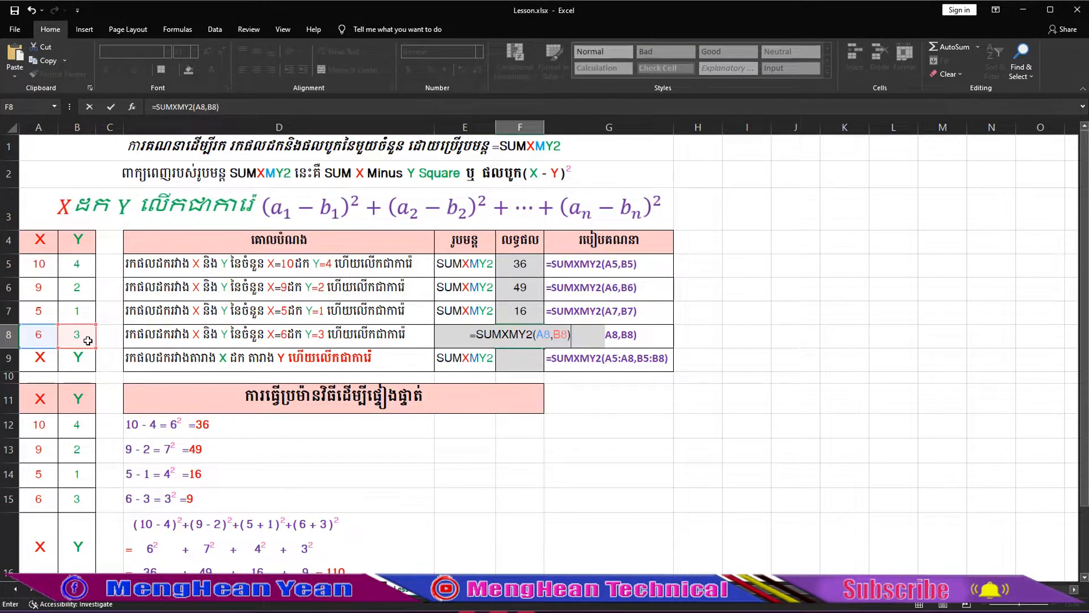
key("Return")
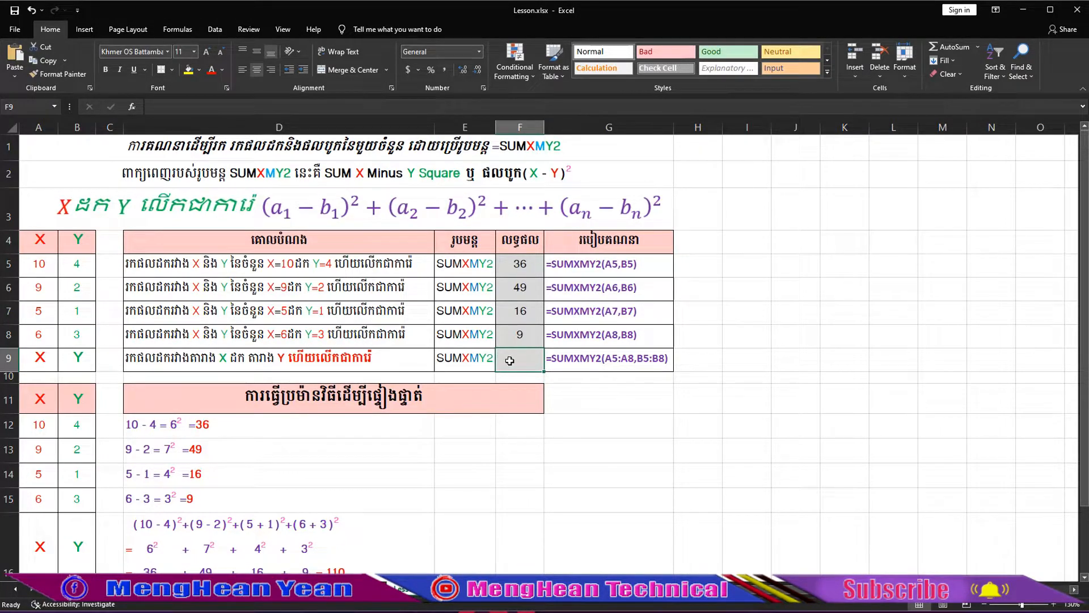
Calculate the sum of squared differences for the whole X and Y ranges with =SUMXMY2(A5:A8,B5:B8) in cell F9
left_click(10, 358)
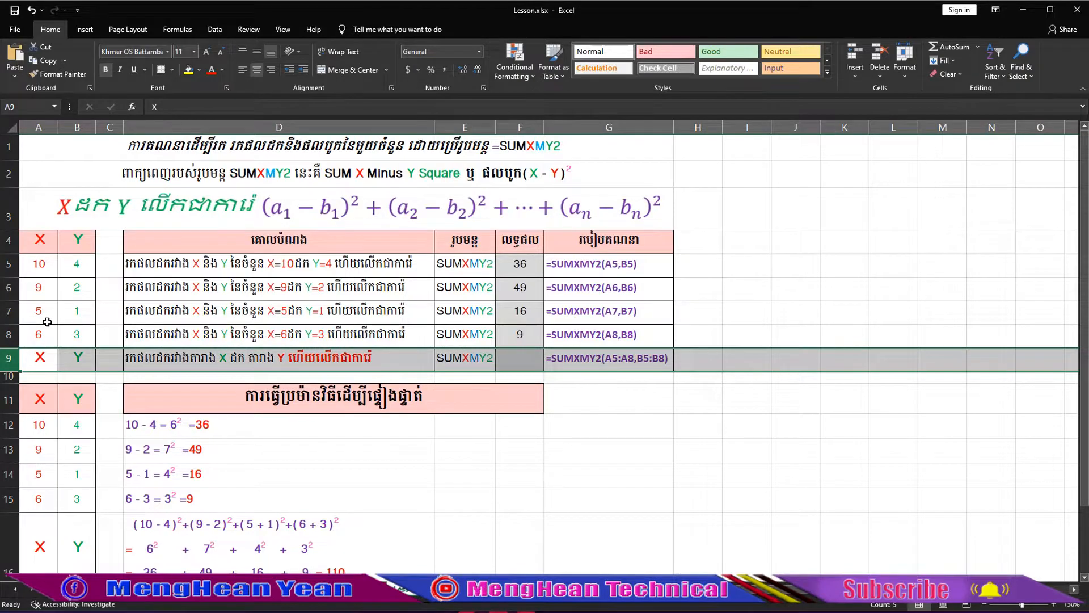
left_click_drag(42, 266, 48, 329)
left_click_drag(78, 264, 89, 335)
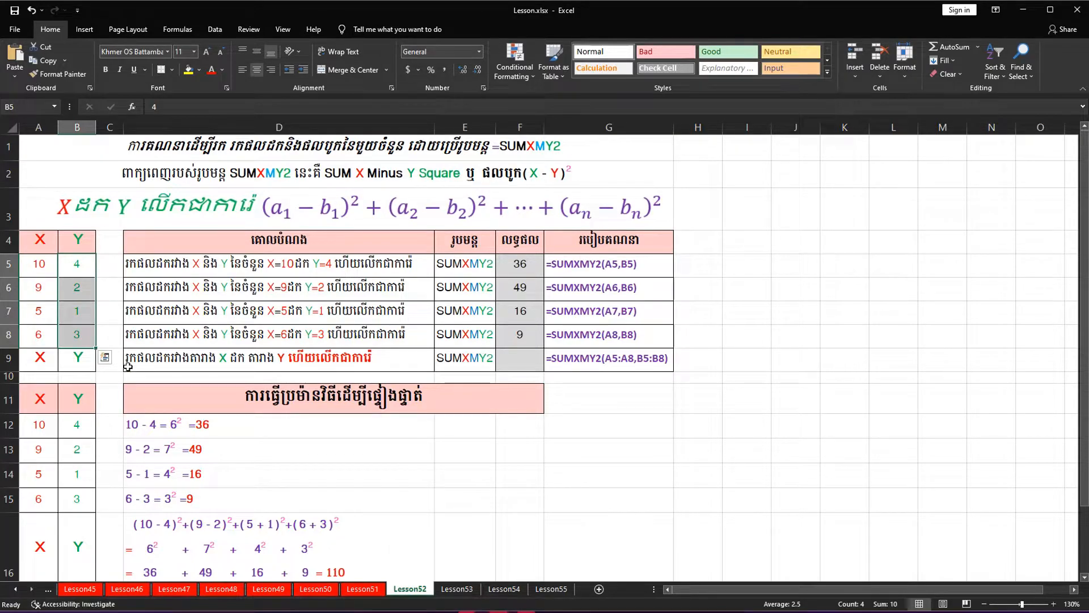
left_click(527, 361)
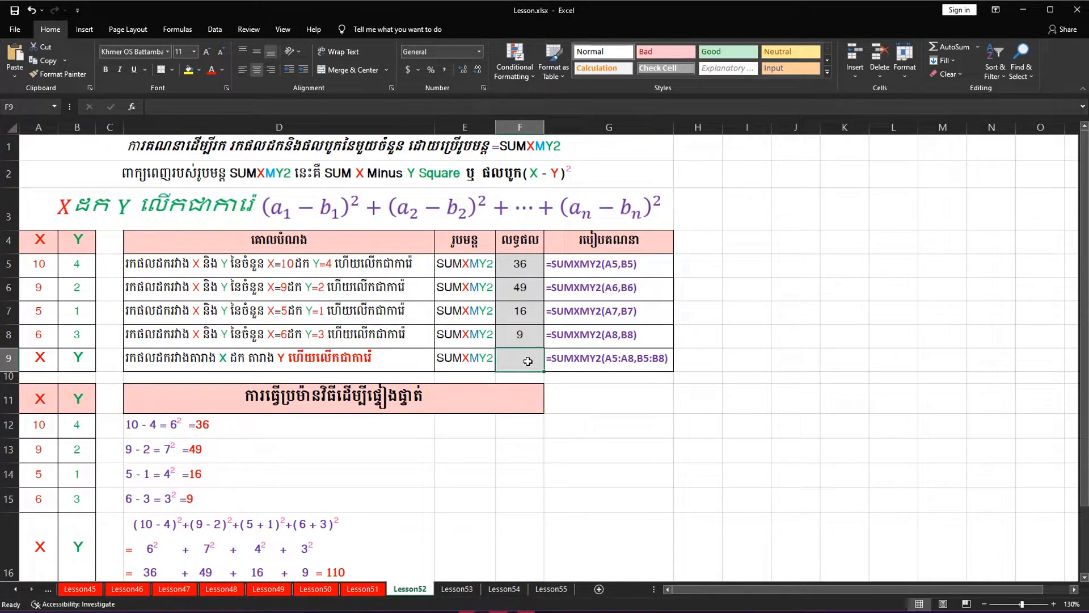
type("=sumxm")
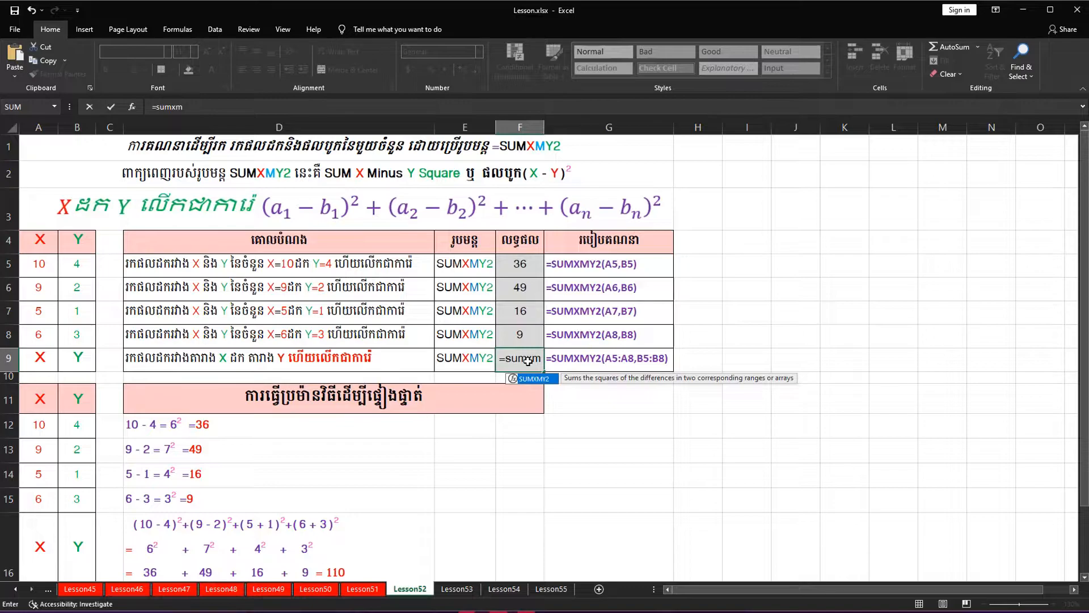
key("Tab")
left_click_drag(43, 259, 44, 334)
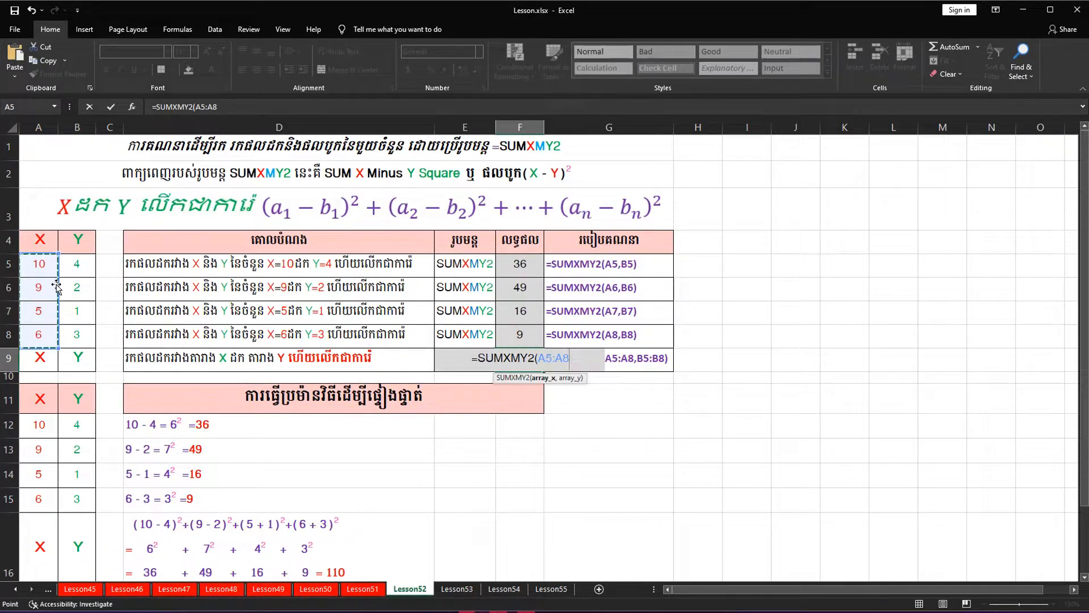
type(",")
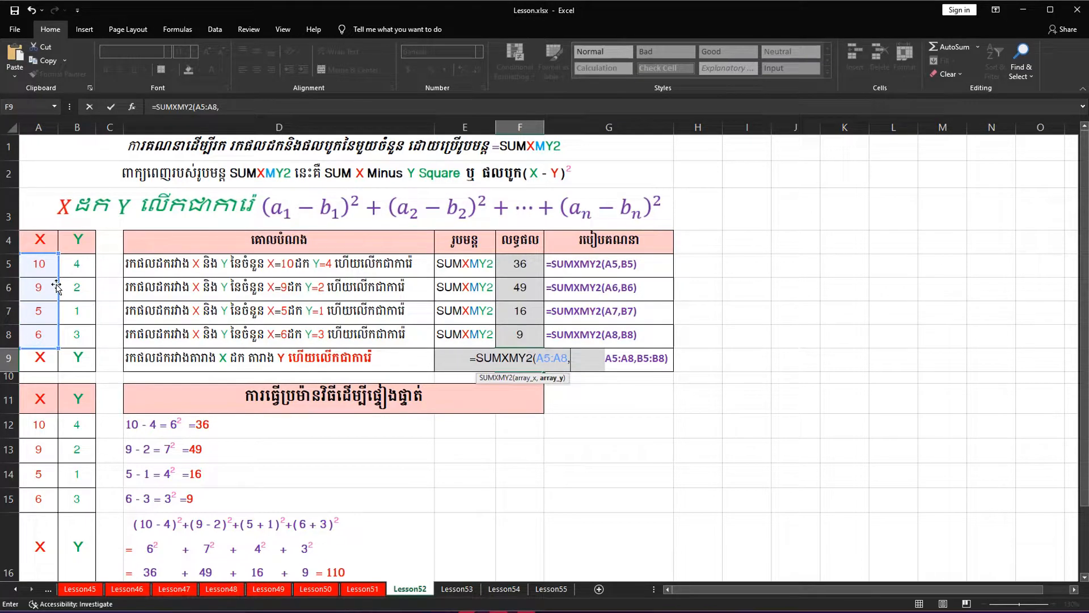
left_click_drag(70, 263, 73, 329)
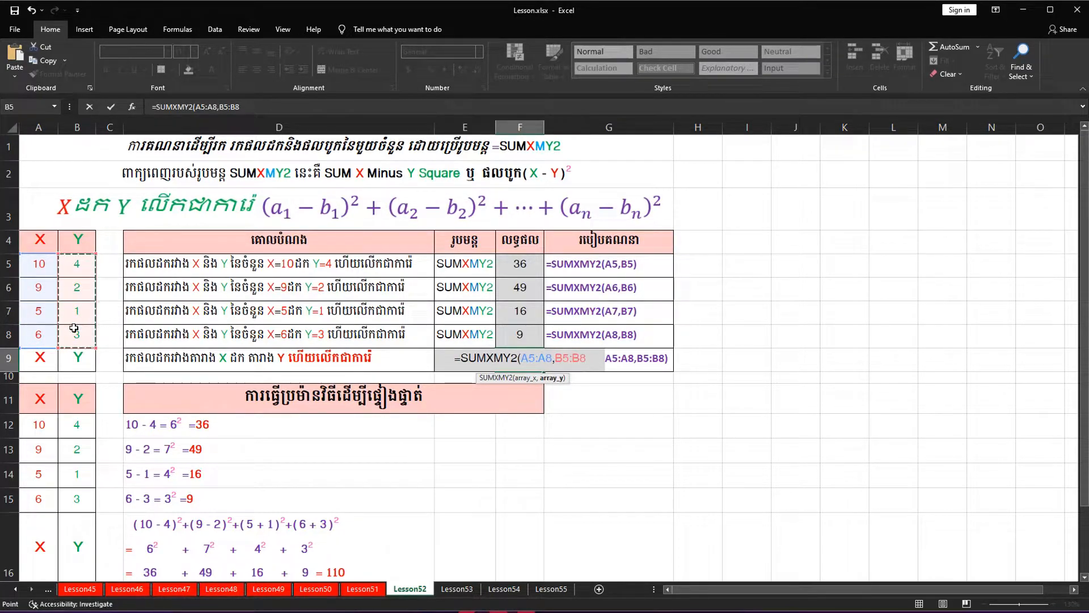
key("Return")
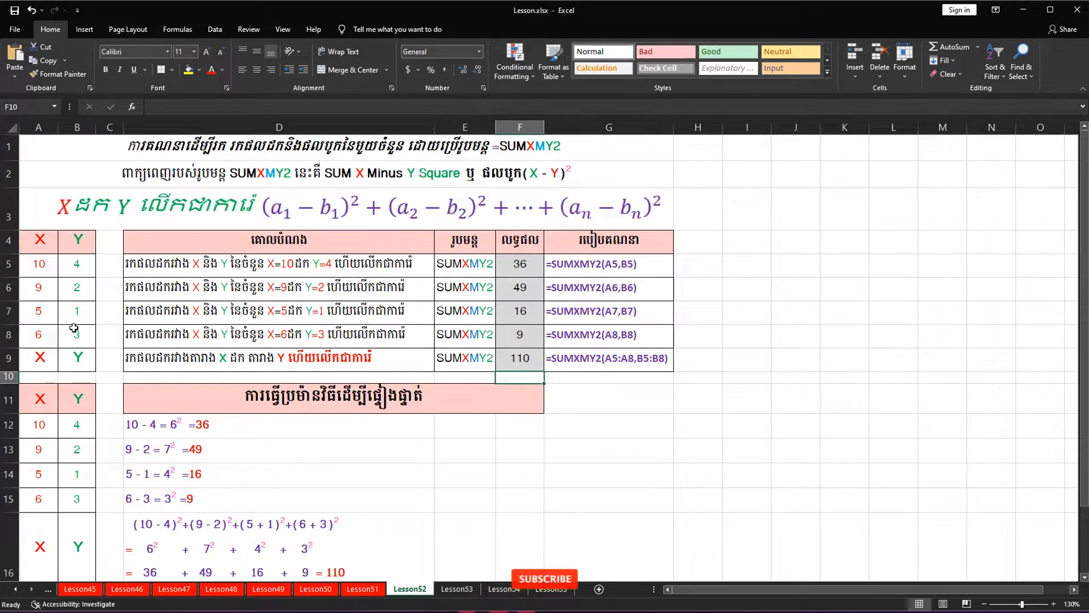
Review the exercise rows and the results in F5:F9, and look over the verification table starting in row 11
key("Up")
key("Left")
left_click_drag(11, 263, 441, 362)
left_click_drag(519, 263, 520, 360)
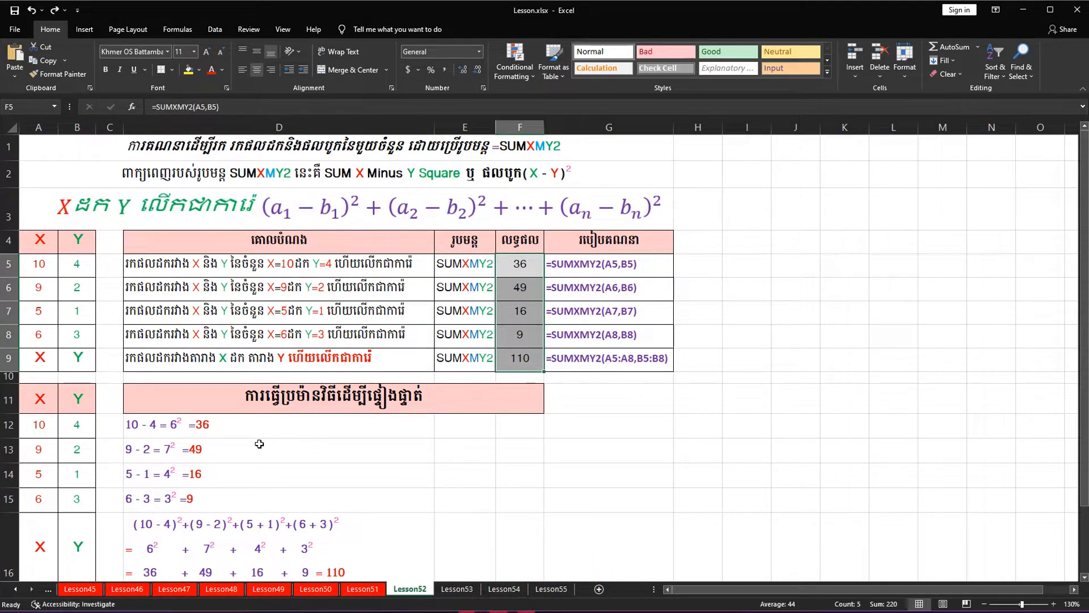
scroll(300, 425, "down", 1)
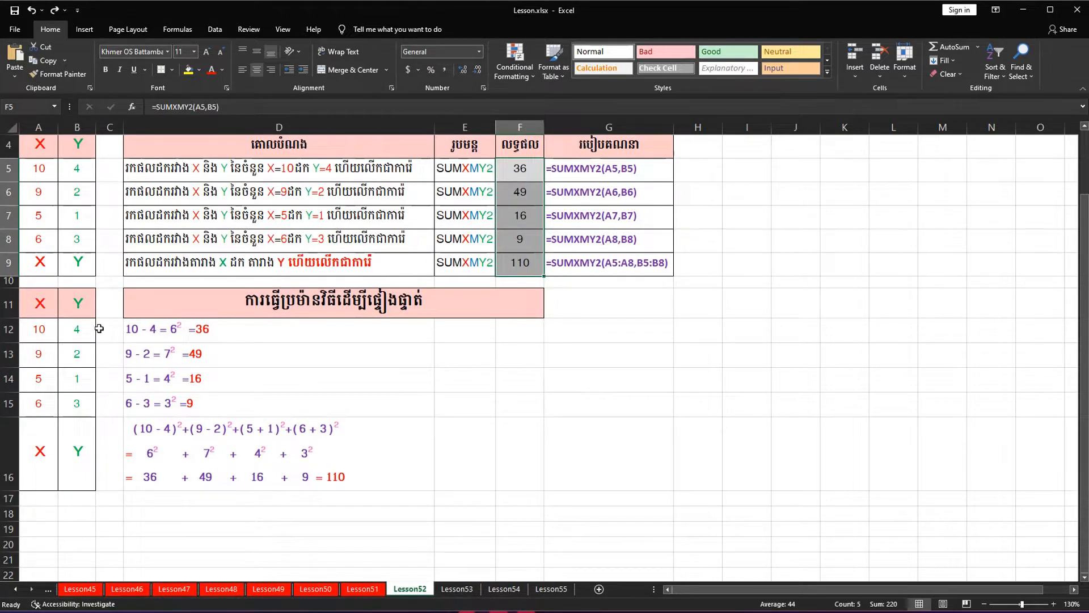
scroll(99, 329, "up", 1)
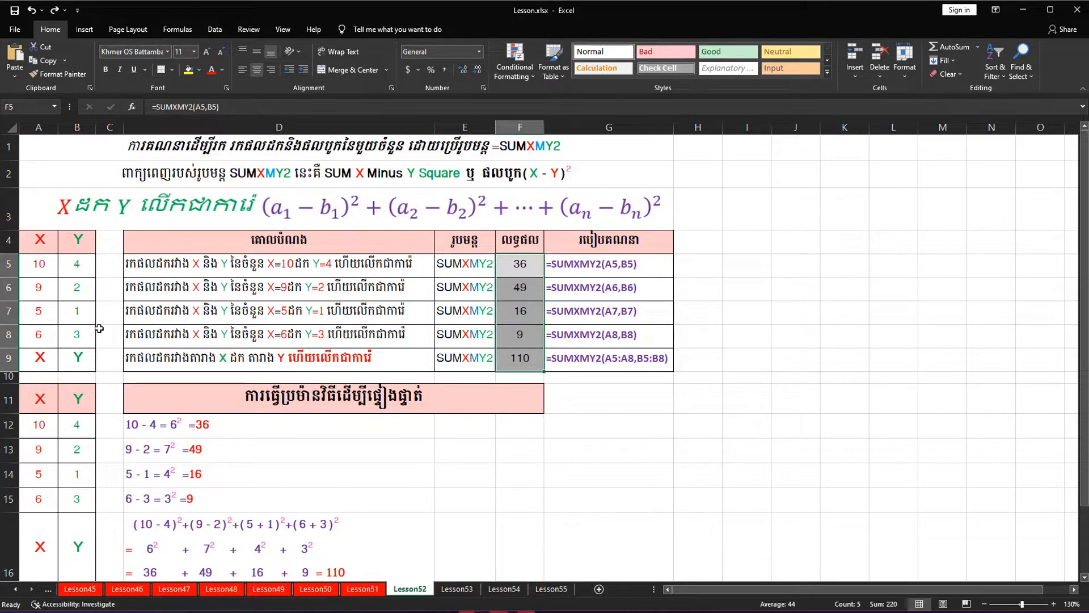
scroll(99, 329, "down", 1)
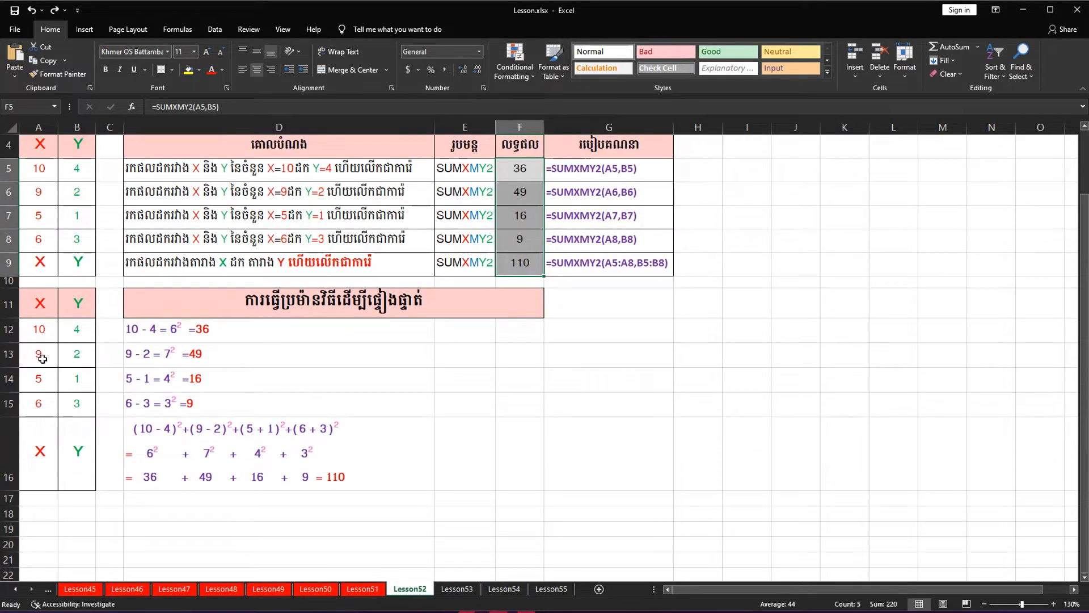
Compare the single-pair results in rows 5 to 8 with the matching worked calculations in rows 12 to 15
left_click(45, 330)
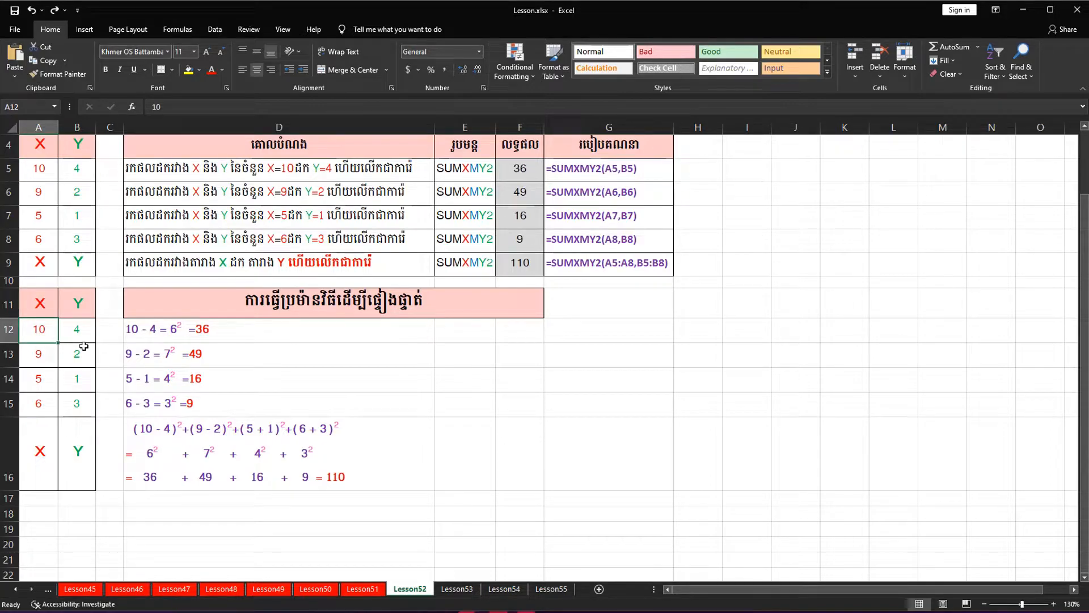
left_click(172, 328)
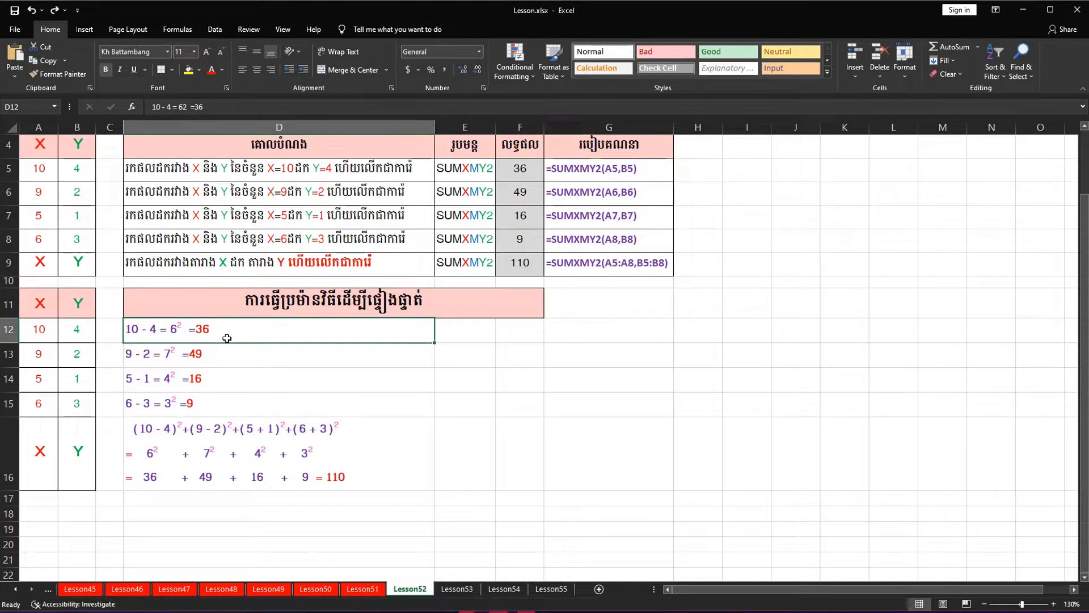
left_click(528, 172)
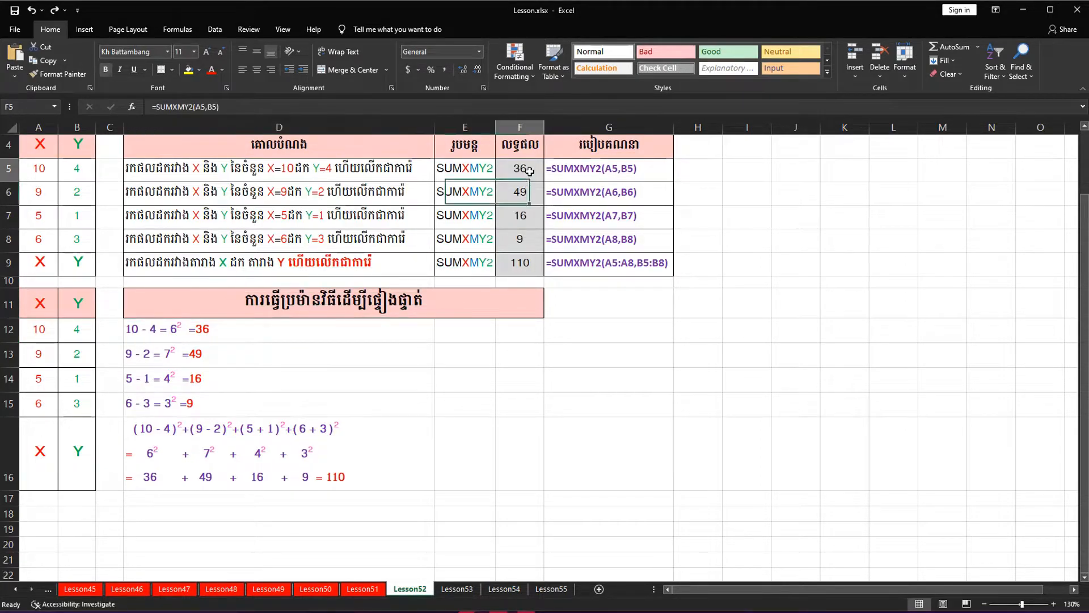
left_click(8, 166)
left_click(8, 329, "ctrl")
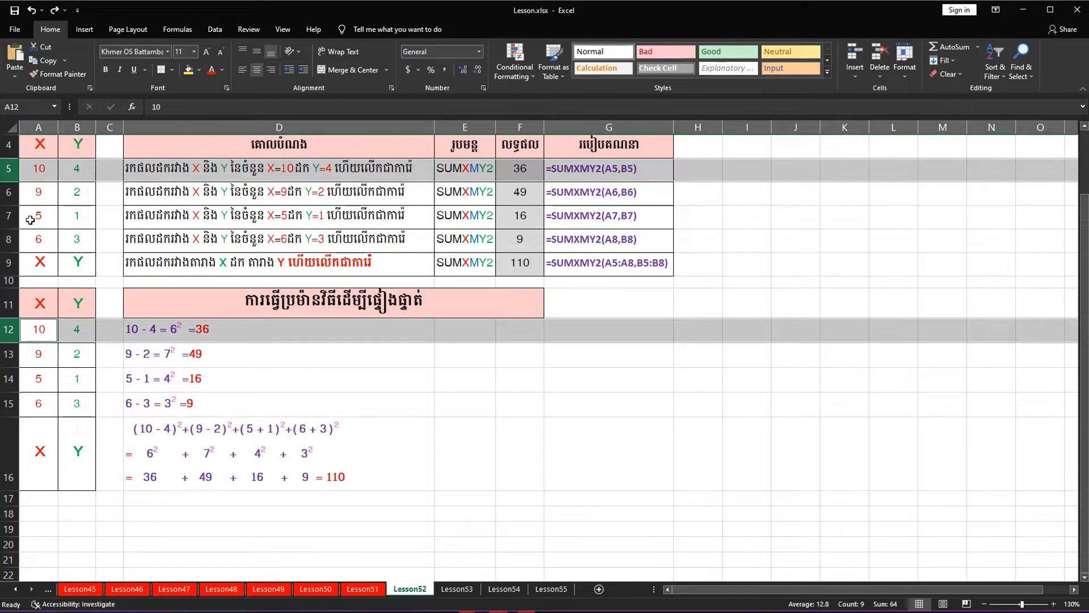
left_click(8, 192)
left_click(9, 353, "ctrl")
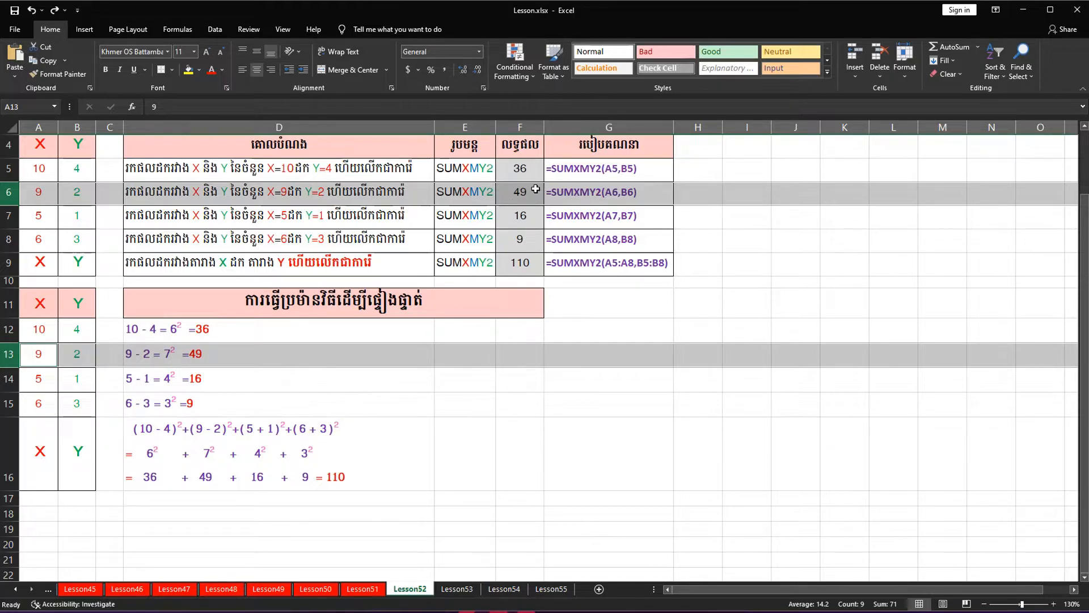
left_click(7, 215)
left_click(8, 378, "ctrl")
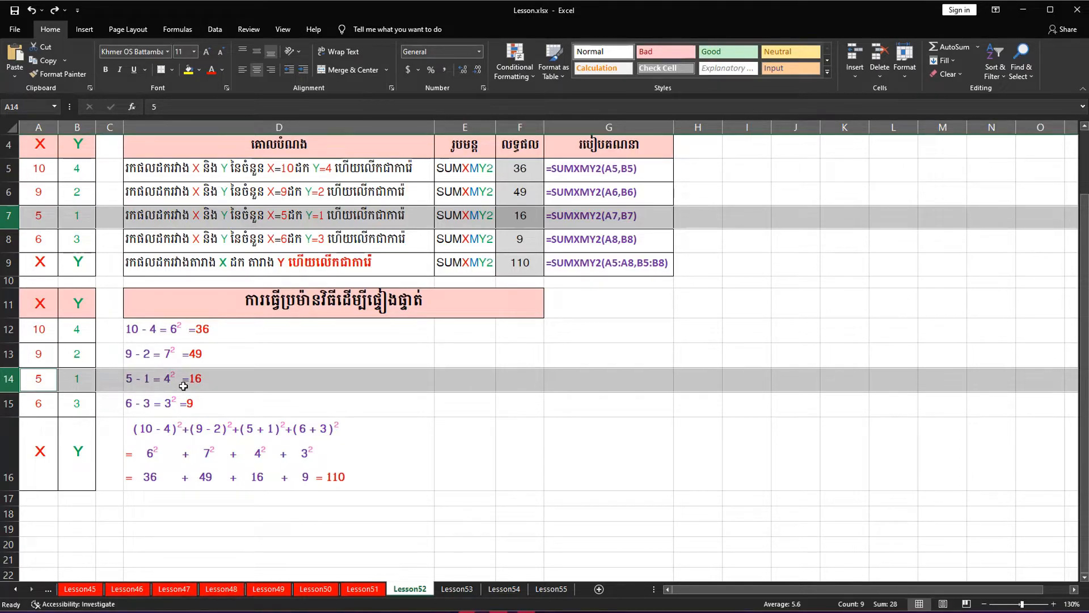
left_click(8, 244)
left_click(9, 404, "ctrl")
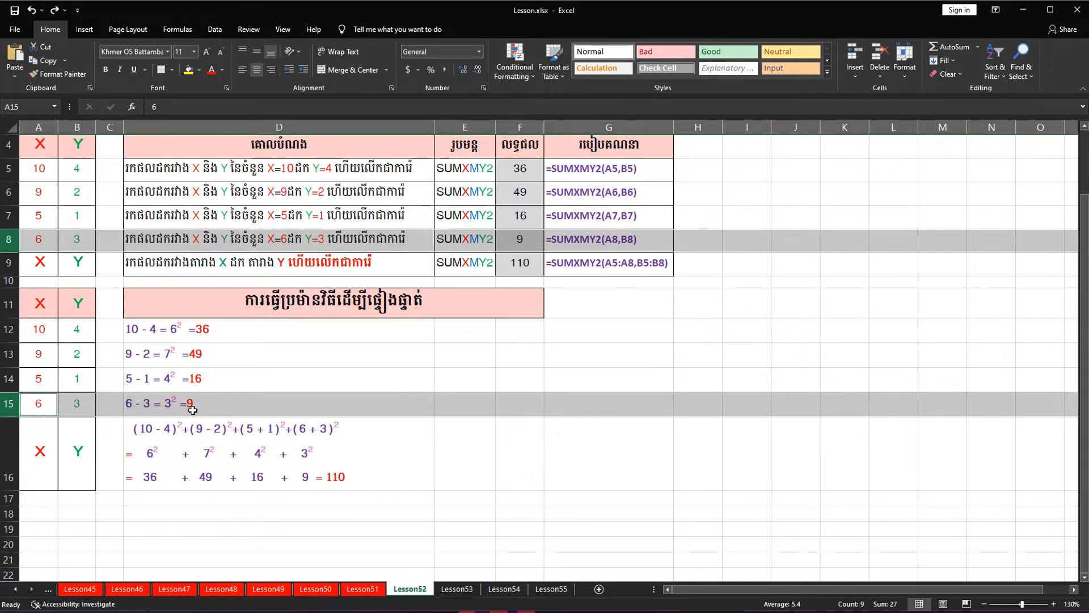
Check the range result in cell F9 against the worked sum of squared differences in row 16
left_click(38, 425)
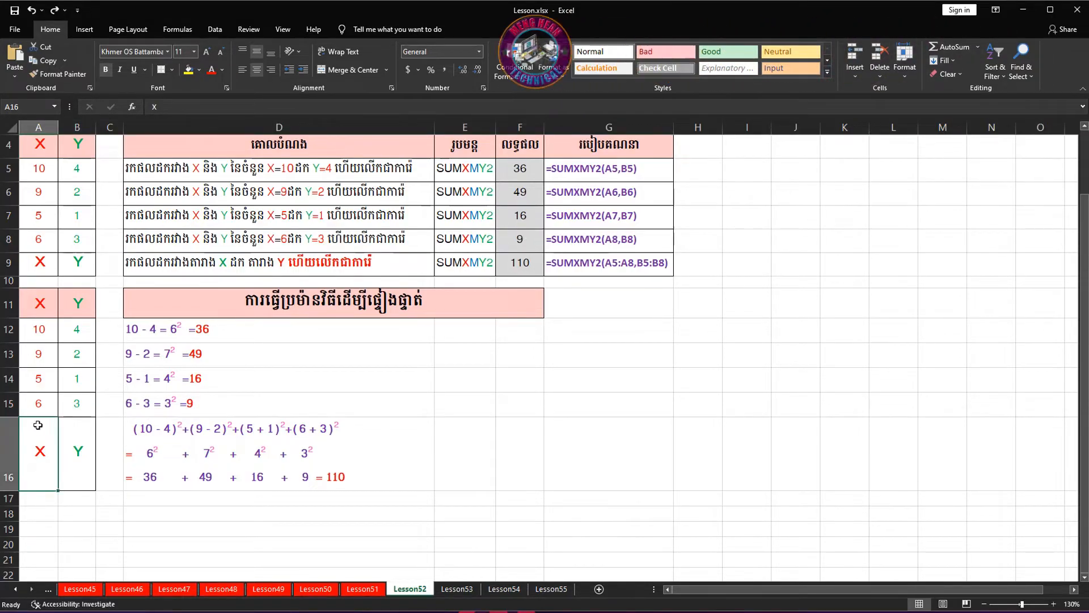
left_click(8, 263)
left_click(9, 454, "ctrl")
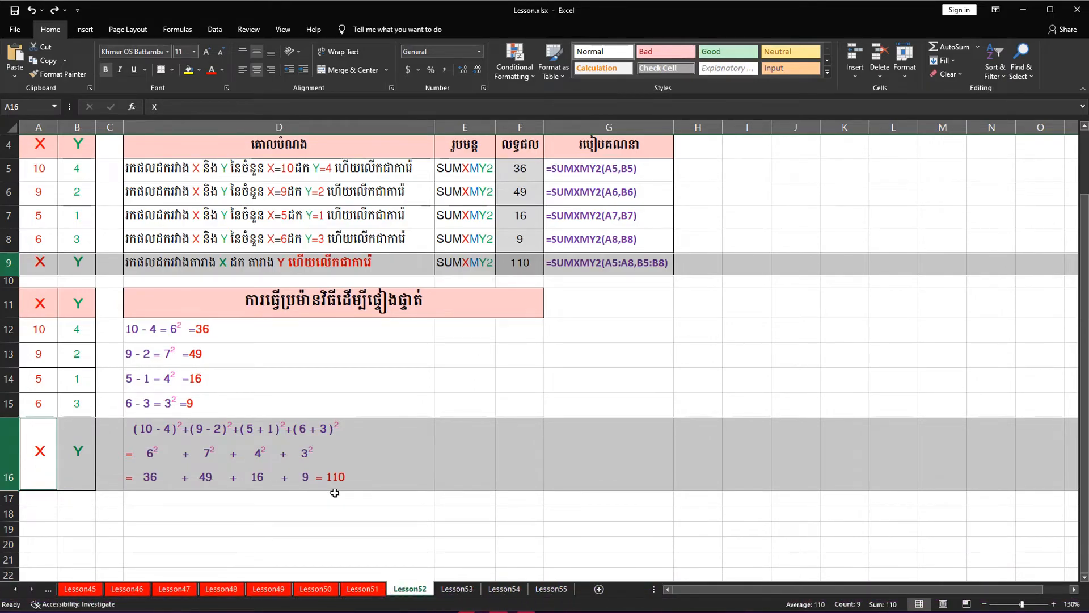
left_click(503, 262)
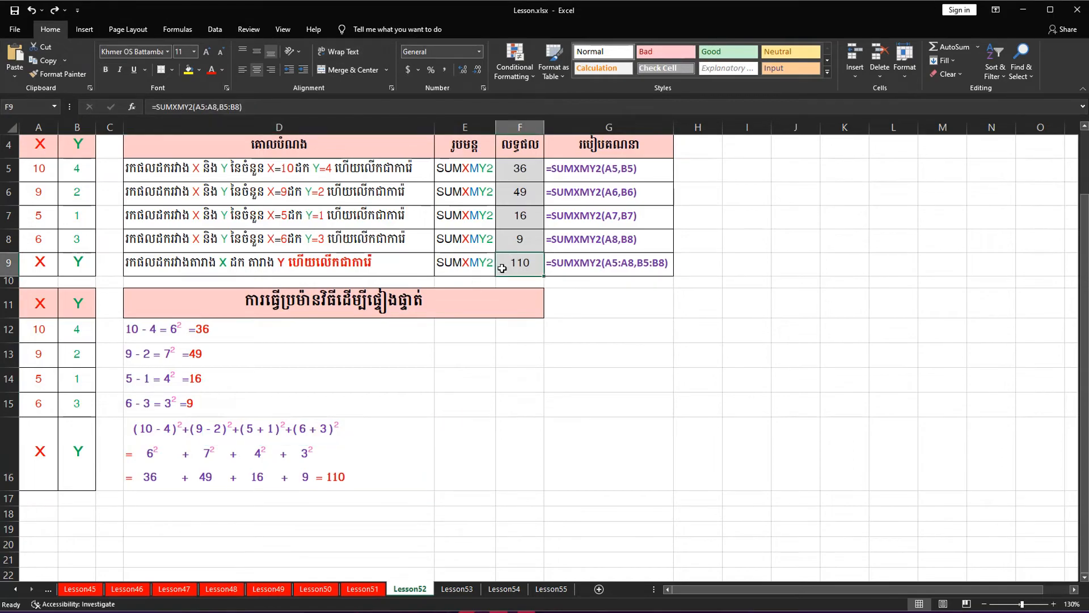